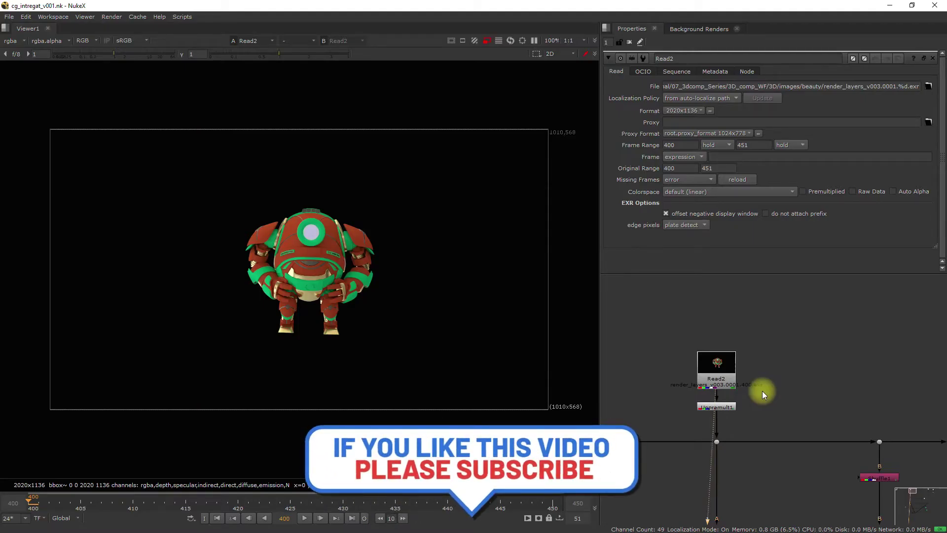
# View the Read2 render in the viewer and look through its list of available channels.
pyautogui.scroll(3, 771, 422)
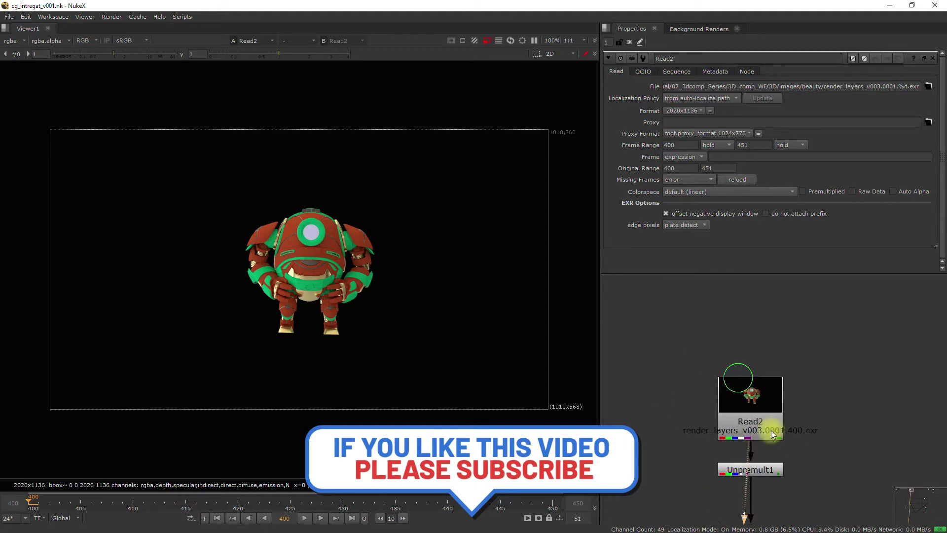
pyautogui.click(754, 419)
pyautogui.scroll(-3, 752, 381)
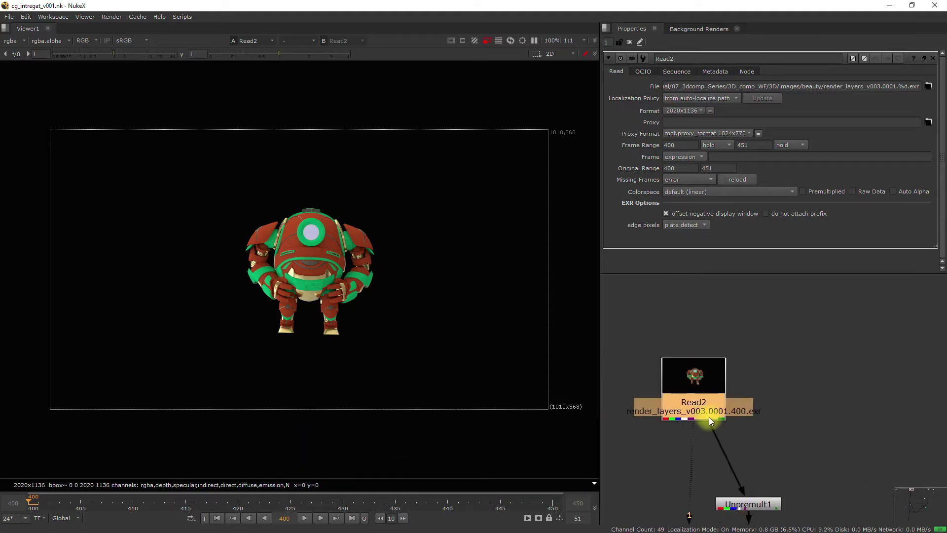
pyautogui.moveTo(718, 415); pyautogui.dragTo(783, 361)
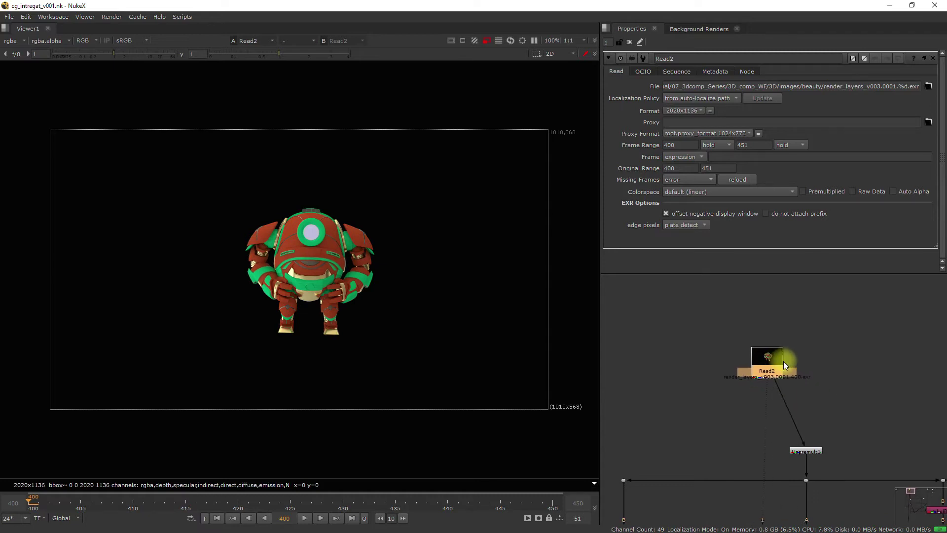
pyautogui.press('1')
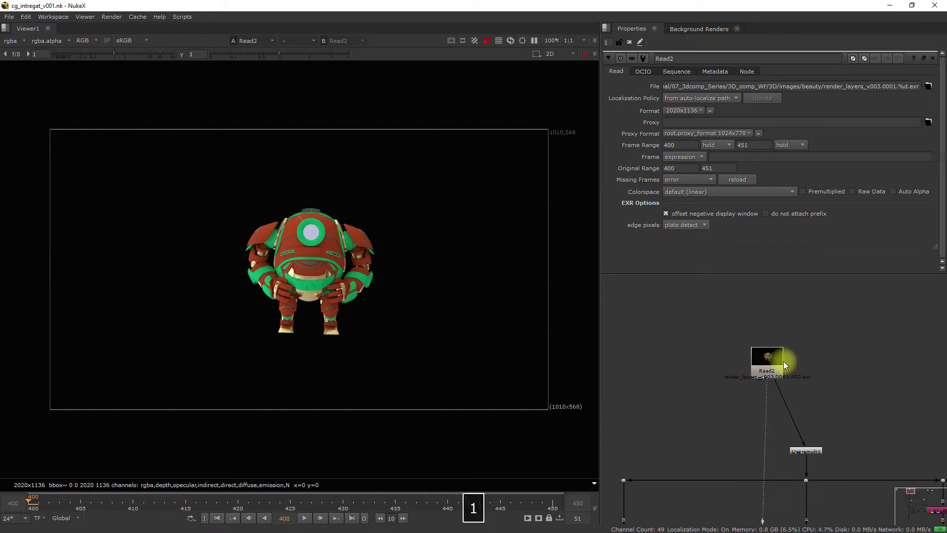
pyautogui.click(42, 40)
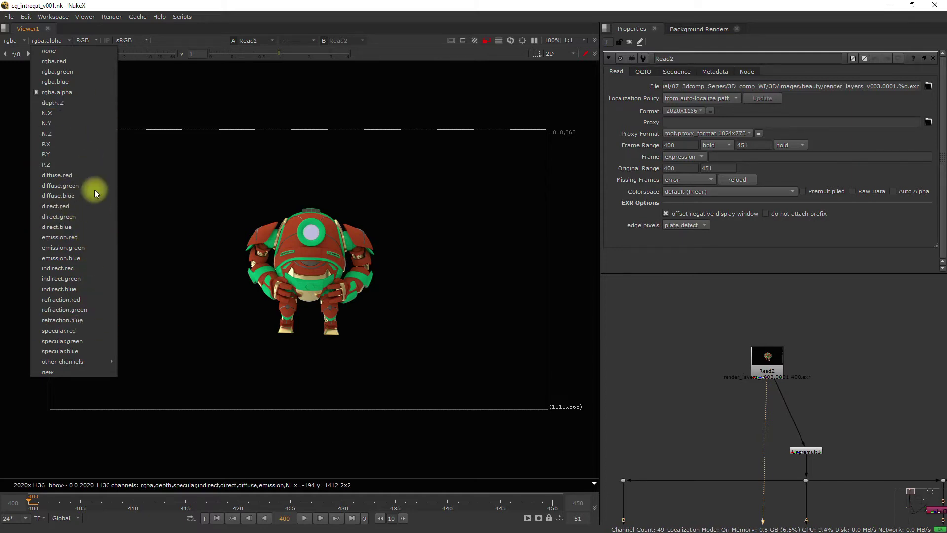
pyautogui.click(482, 396)
# Show the Read2 node in the viewer again and play back its rendered sequence.
pyautogui.moveTo(772, 364); pyautogui.dragTo(763, 373)
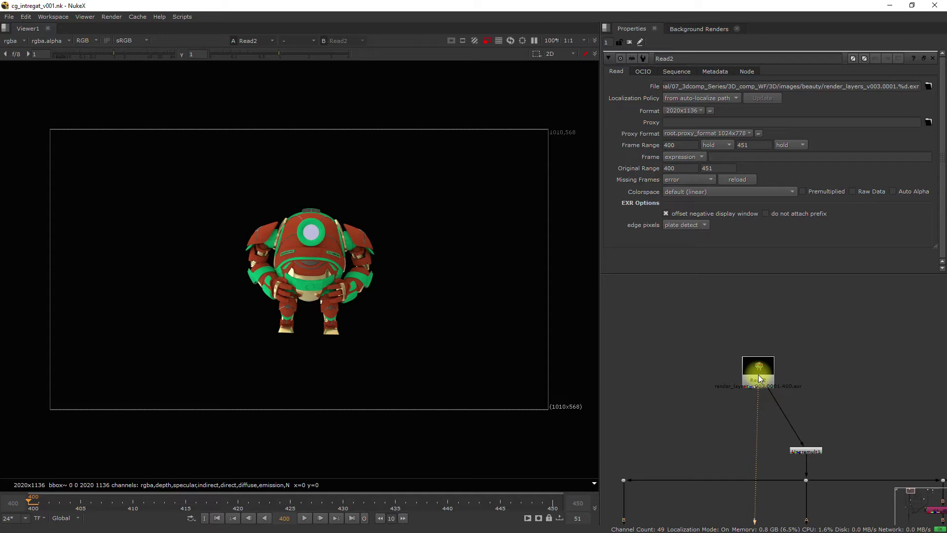
pyautogui.click(759, 377)
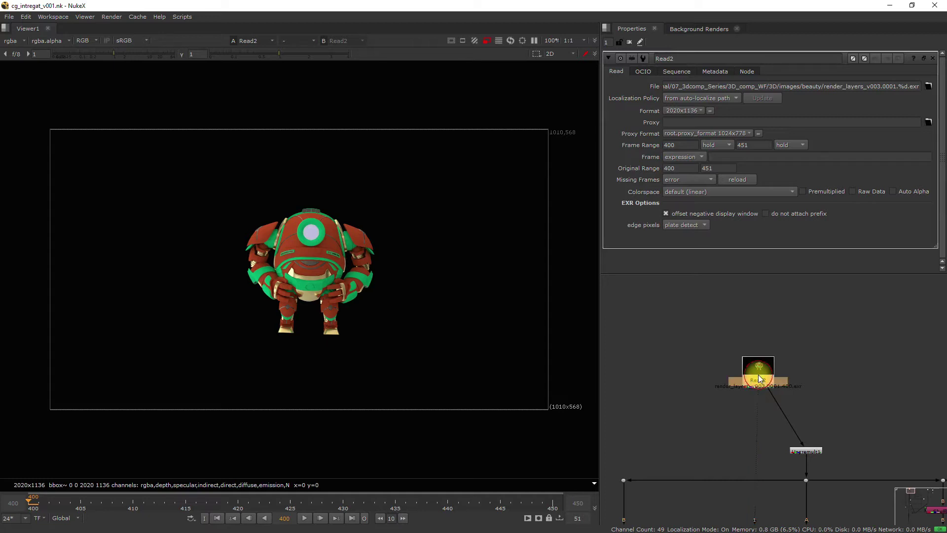
pyautogui.press('1')
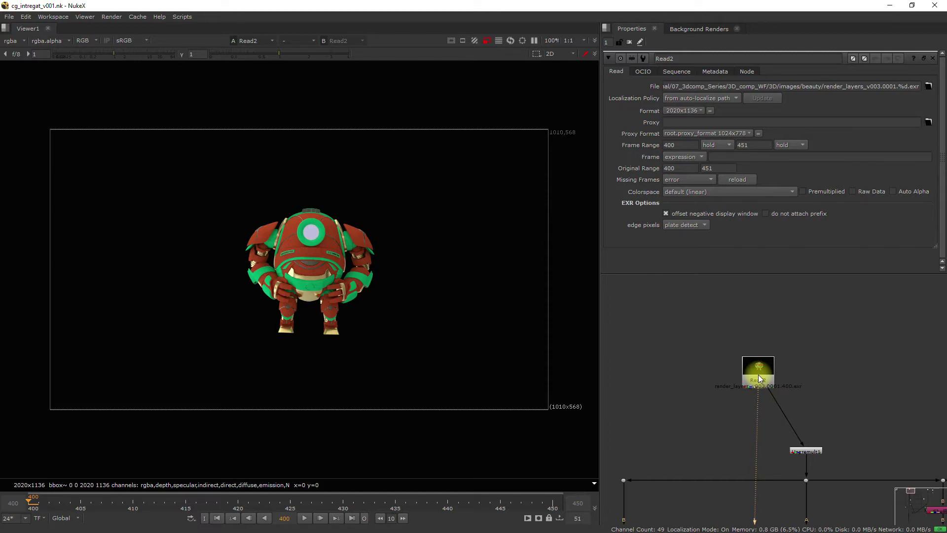
pyautogui.click(759, 378)
pyautogui.press('1')
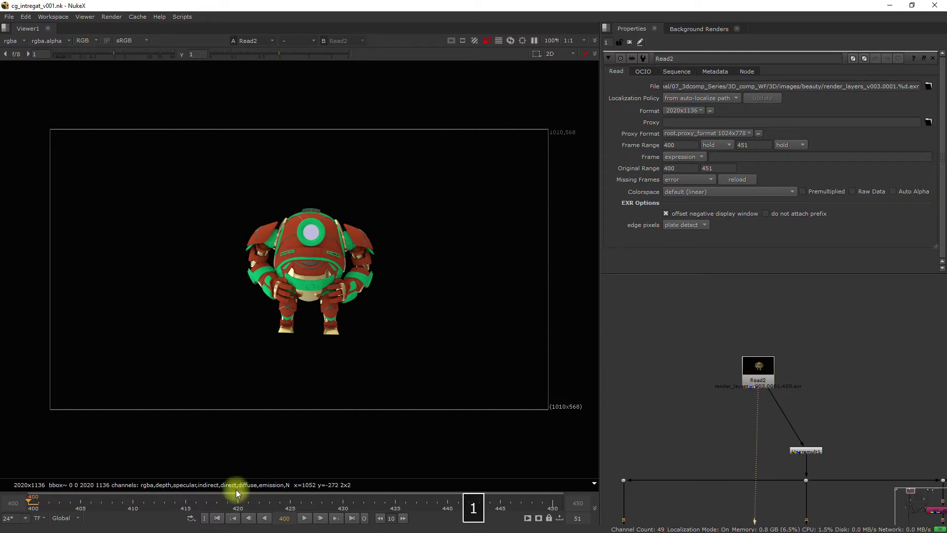
pyautogui.click(304, 517)
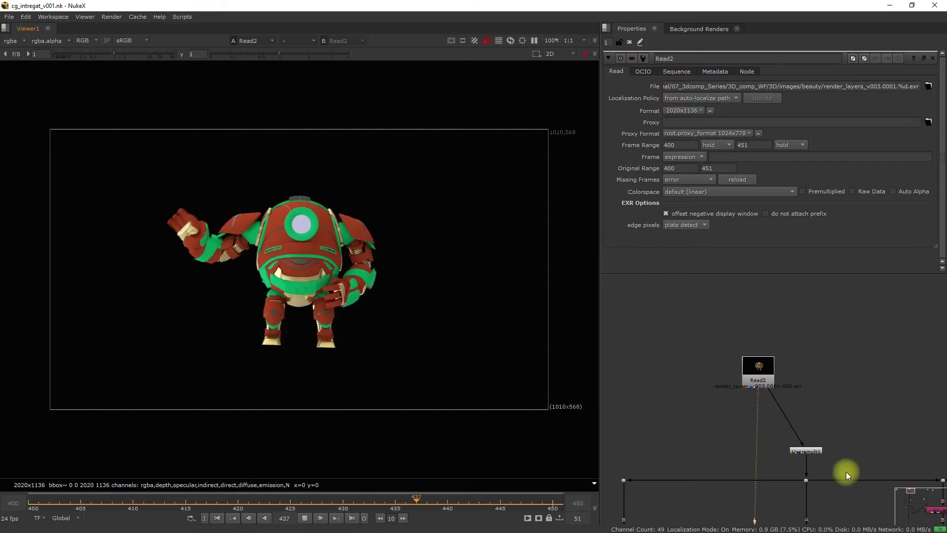
# Reposition the Read2 node so it sits directly above Unpremult1 in the node graph.
pyautogui.moveTo(799, 387); pyautogui.dragTo(699, 381, button='middle')
pyautogui.moveTo(697, 366); pyautogui.dragTo(746, 387)
pyautogui.click(891, 385)
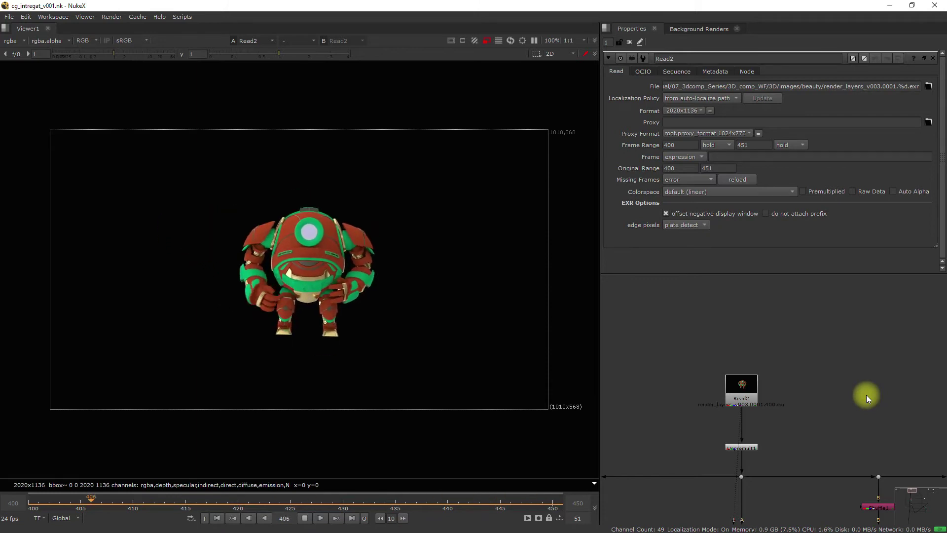
# Add a Shuffle node in the empty area beside Read2 and stop the playback.
pyautogui.moveTo(589, 395); pyautogui.dragTo(697, 400, button='middle')
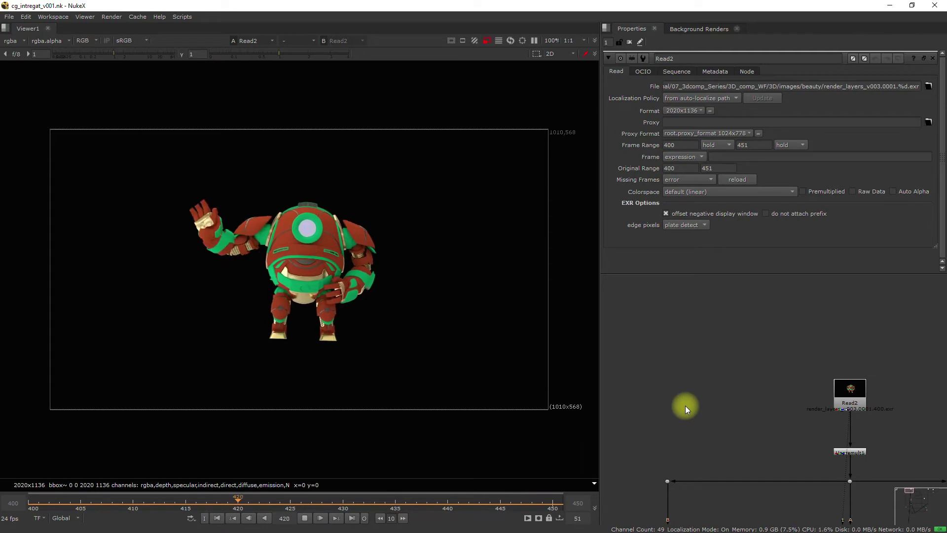
pyautogui.press('Tab')
pyautogui.write('shuffle')
pyautogui.press('Return')
pyautogui.click(692, 373)
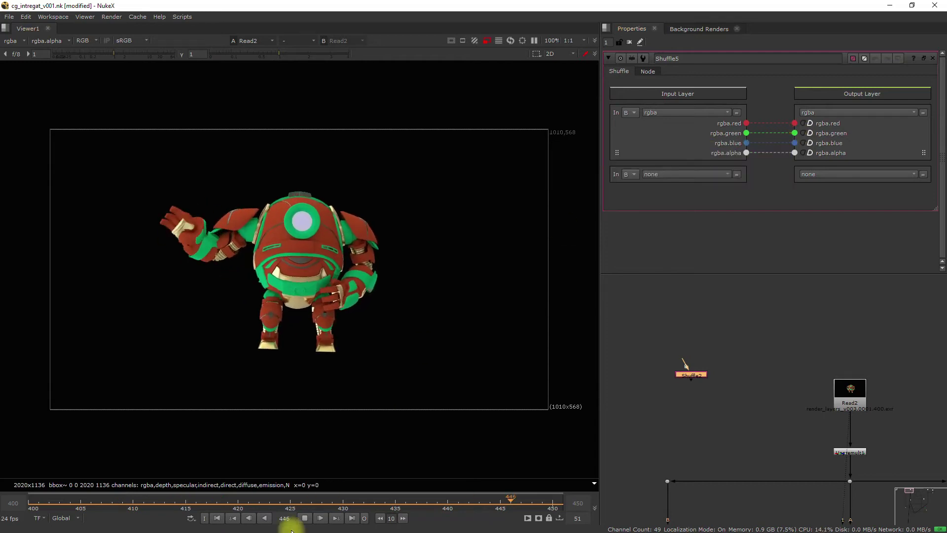
pyautogui.click(305, 518)
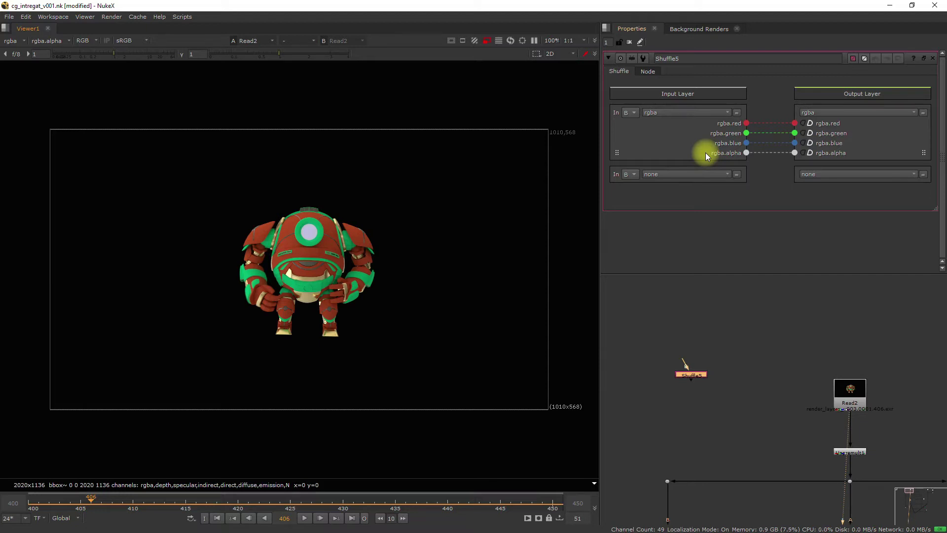
# Connect the new Shuffle node's input to Read2, line it up beside that node and show it in the viewer.
pyautogui.moveTo(706, 376); pyautogui.dragTo(732, 401)
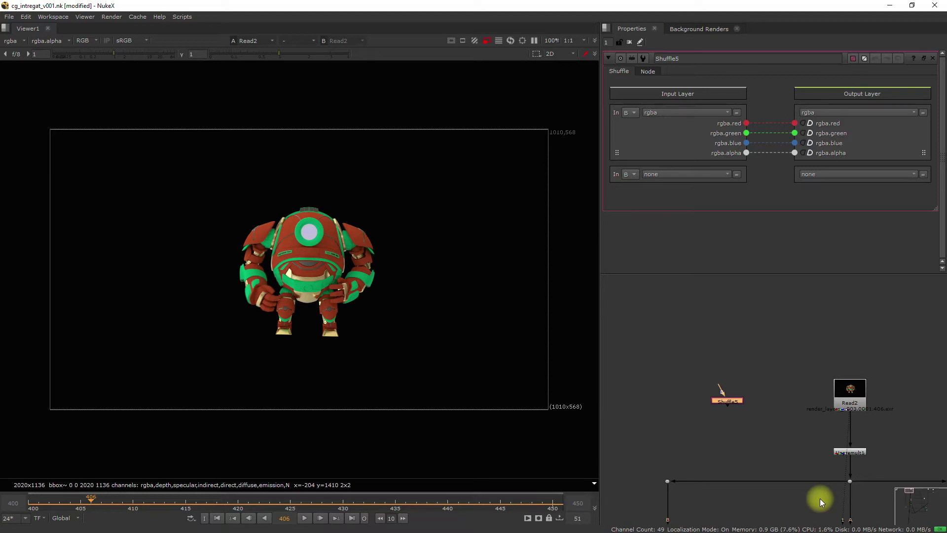
pyautogui.moveTo(730, 404); pyautogui.dragTo(754, 407)
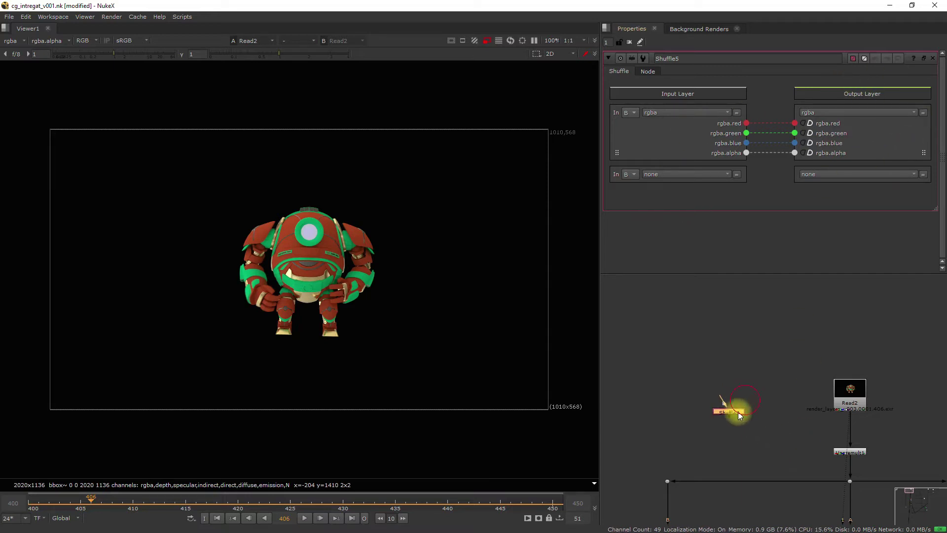
pyautogui.moveTo(739, 399); pyautogui.dragTo(859, 392)
pyautogui.moveTo(753, 407); pyautogui.dragTo(744, 394)
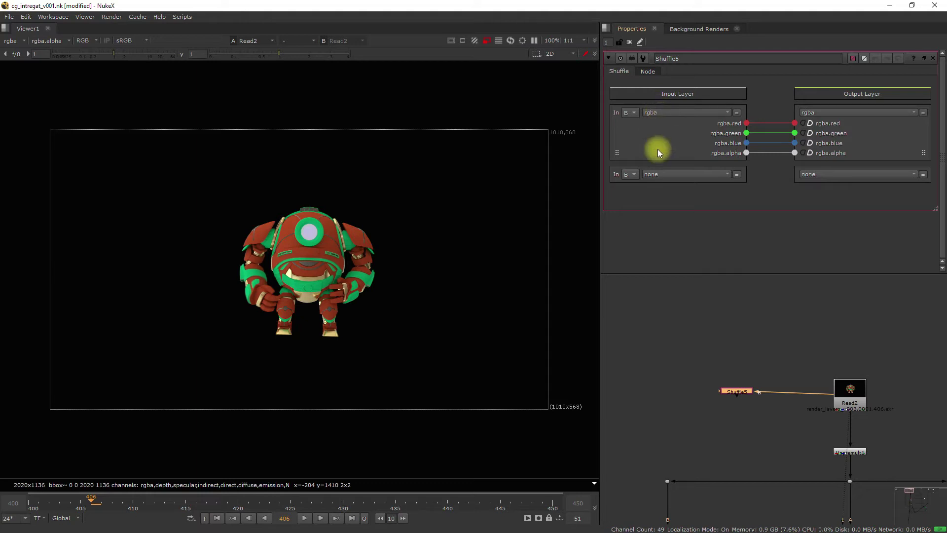
pyautogui.press('1')
pyautogui.click(734, 392)
pyautogui.moveTo(733, 389); pyautogui.dragTo(752, 395)
pyautogui.click(851, 392)
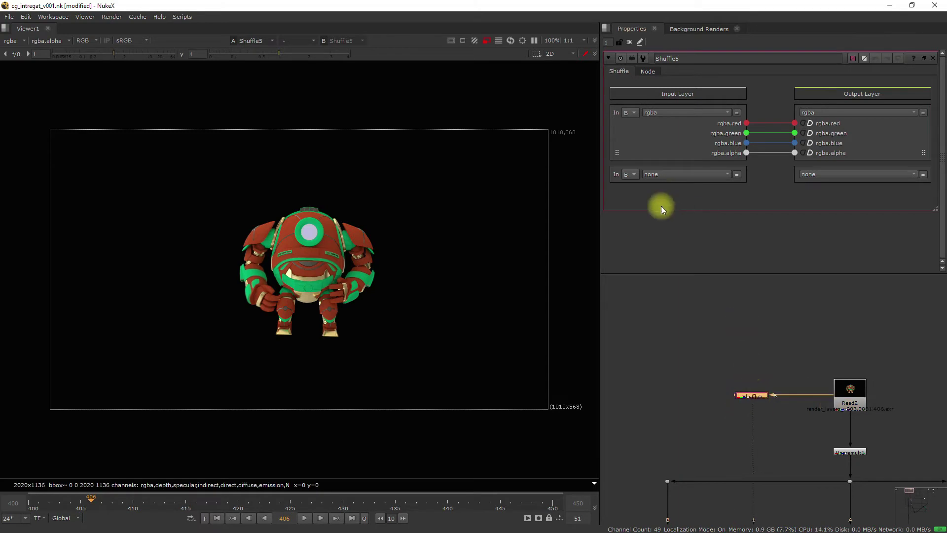
# Look through the layers offered for the Shuffle node's input layer, keeping rgba selected.
pyautogui.click(668, 115)
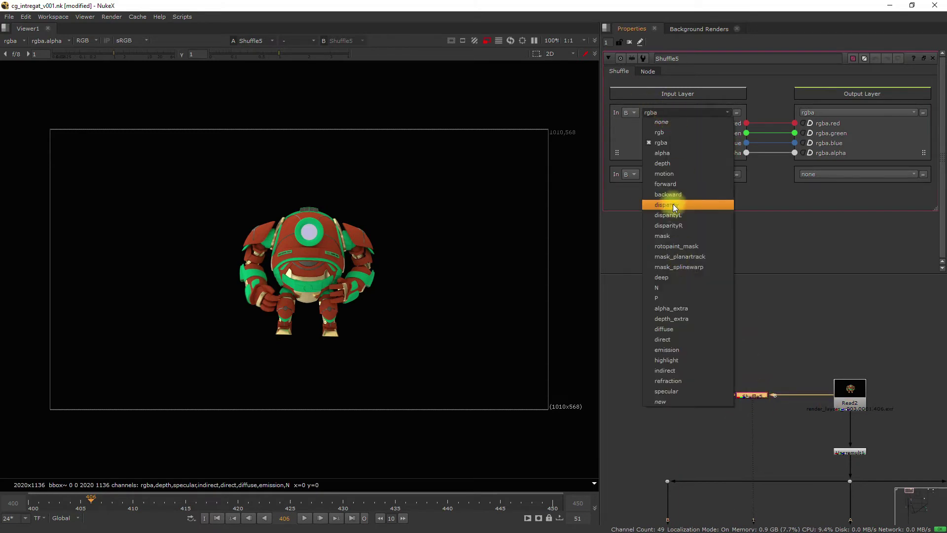
pyautogui.click(792, 360)
pyautogui.click(753, 398)
pyautogui.press('1')
pyautogui.keyDown('shift'); pyautogui.click(754, 399); pyautogui.keyUp('shift')
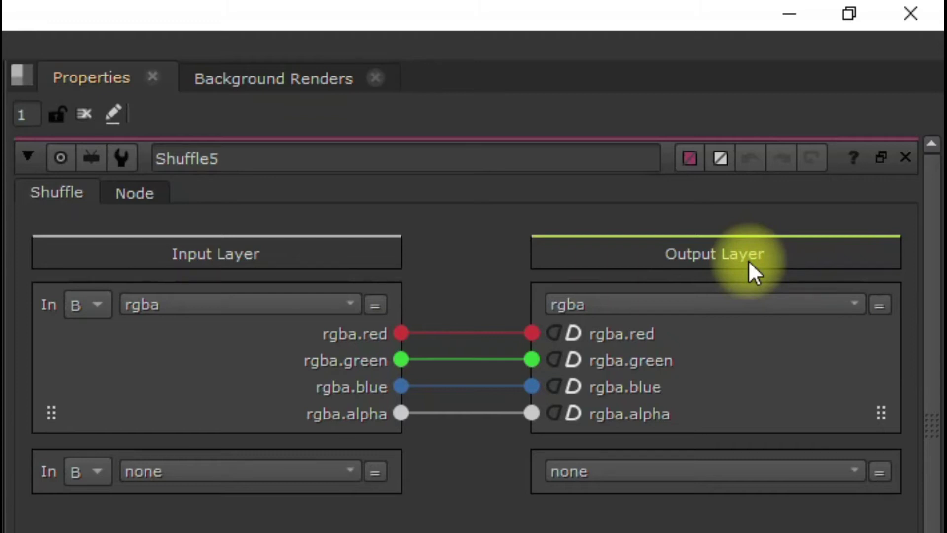
pyautogui.click(772, 528)
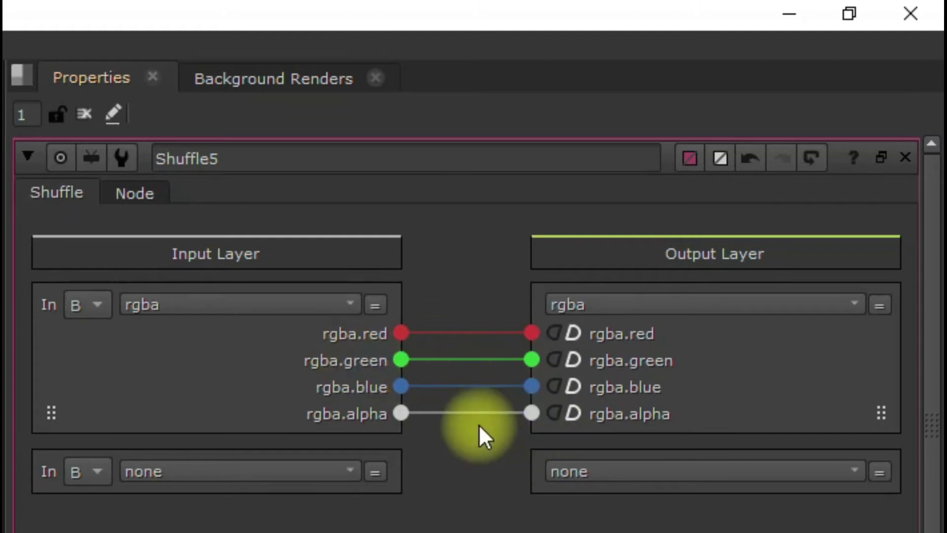
# Disconnect all four rgba channels in the Shuffle node, and reconnect each input channel to its matching output.
pyautogui.moveTo(467, 334); pyautogui.dragTo(474, 423)
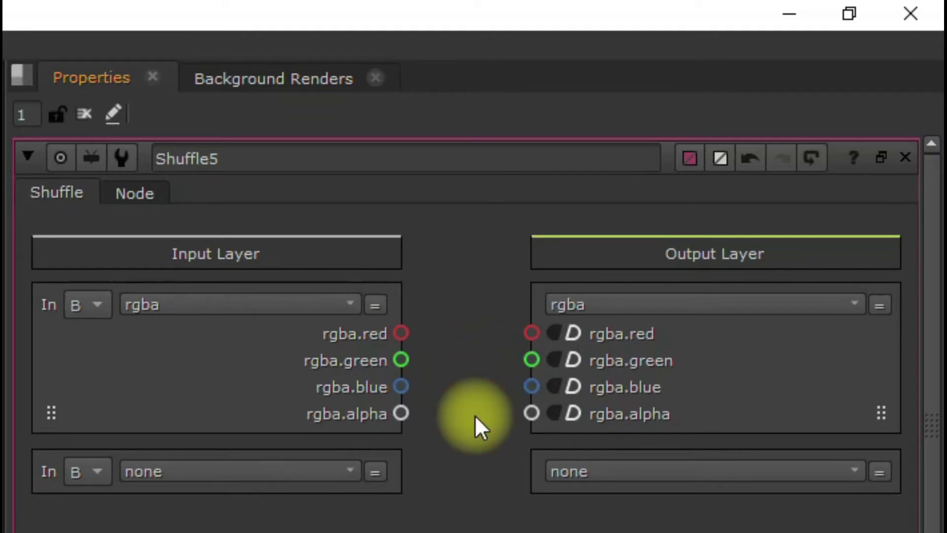
pyautogui.moveTo(402, 334); pyautogui.dragTo(532, 335)
pyautogui.moveTo(388, 364); pyautogui.dragTo(531, 360)
pyautogui.moveTo(401, 387); pyautogui.dragTo(531, 386)
pyautogui.moveTo(417, 414); pyautogui.dragTo(532, 417)
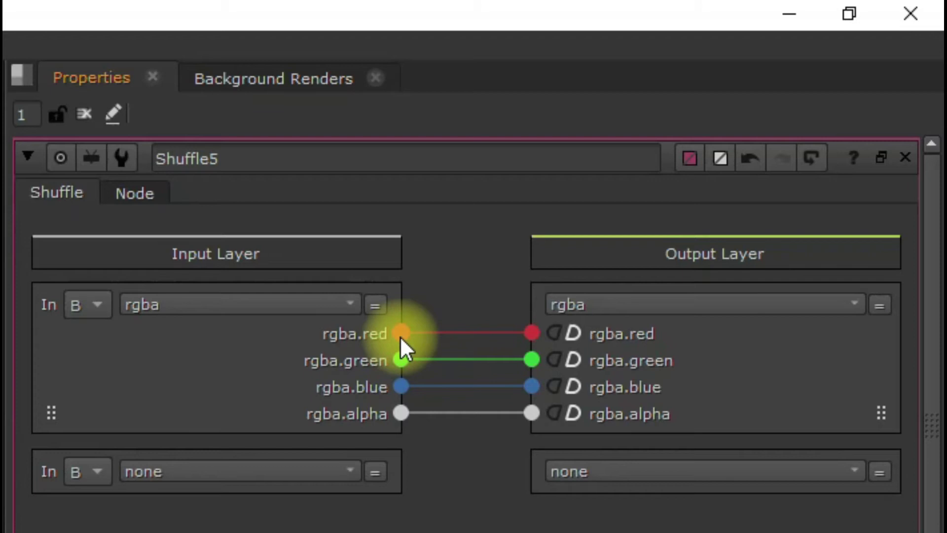
# Remove the green, blue and alpha links and connect rgba.red to all four rgba output channels.
pyautogui.moveTo(505, 359); pyautogui.dragTo(457, 372)
pyautogui.click(459, 387)
pyautogui.click(460, 413)
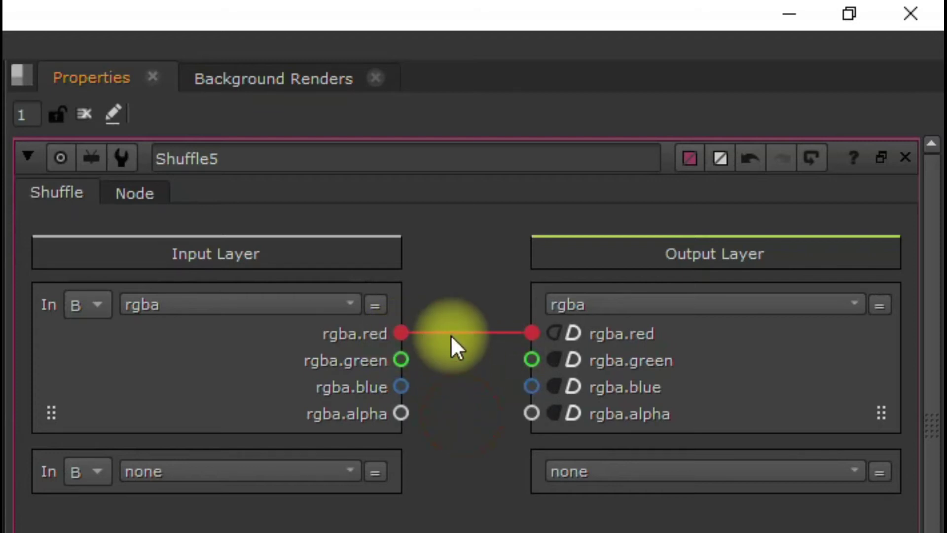
pyautogui.click(401, 334)
pyautogui.moveTo(413, 336); pyautogui.dragTo(532, 386)
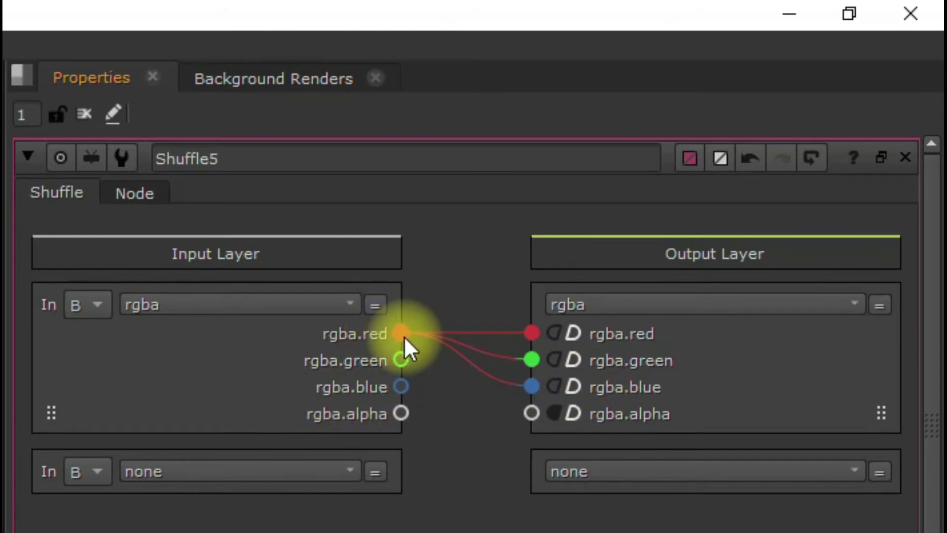
pyautogui.moveTo(404, 336); pyautogui.dragTo(537, 426)
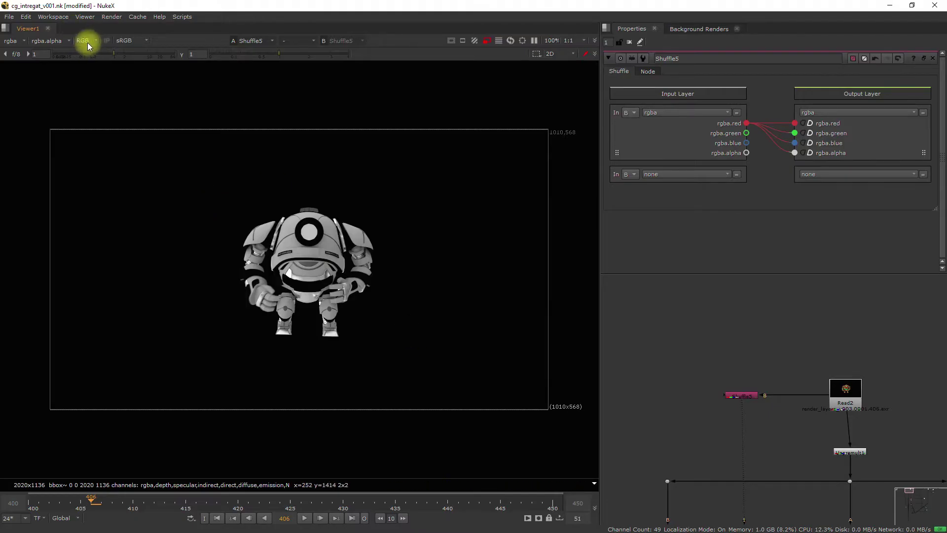
# View the Shuffle output's individual colour channels one by one in the viewer, ending on alpha.
pyautogui.click(87, 42)
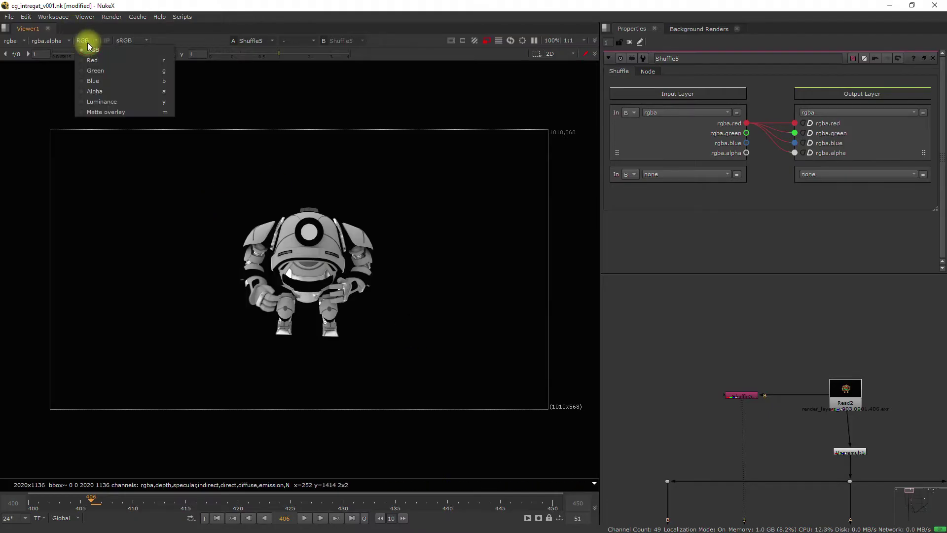
pyautogui.click(94, 57)
pyautogui.click(87, 43)
pyautogui.click(87, 42)
pyautogui.click(89, 45)
pyautogui.click(92, 80)
pyautogui.click(89, 41)
pyautogui.click(96, 87)
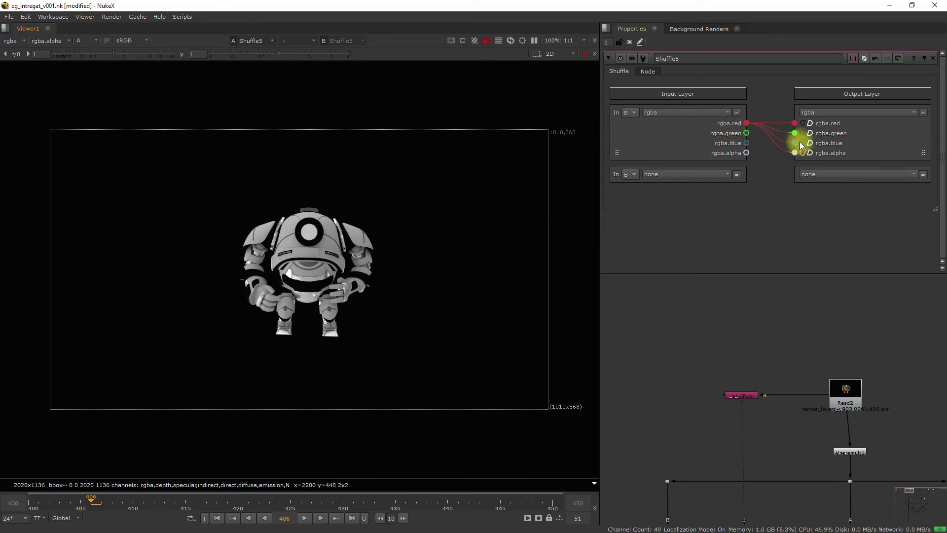
# Remove the rgba.red links and connect rgba.green to all four rgba output channels.
pyautogui.moveTo(785, 129); pyautogui.dragTo(750, 134)
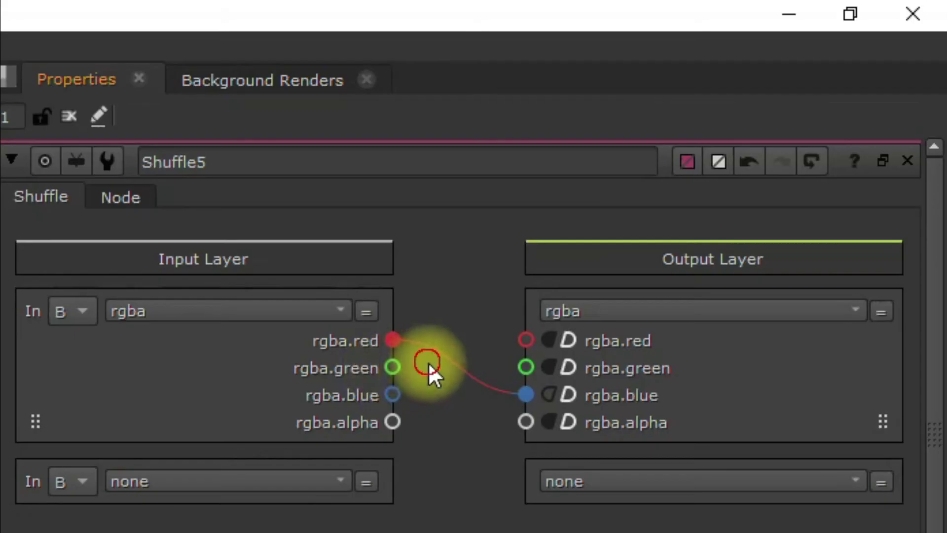
pyautogui.moveTo(395, 368); pyautogui.dragTo(526, 422)
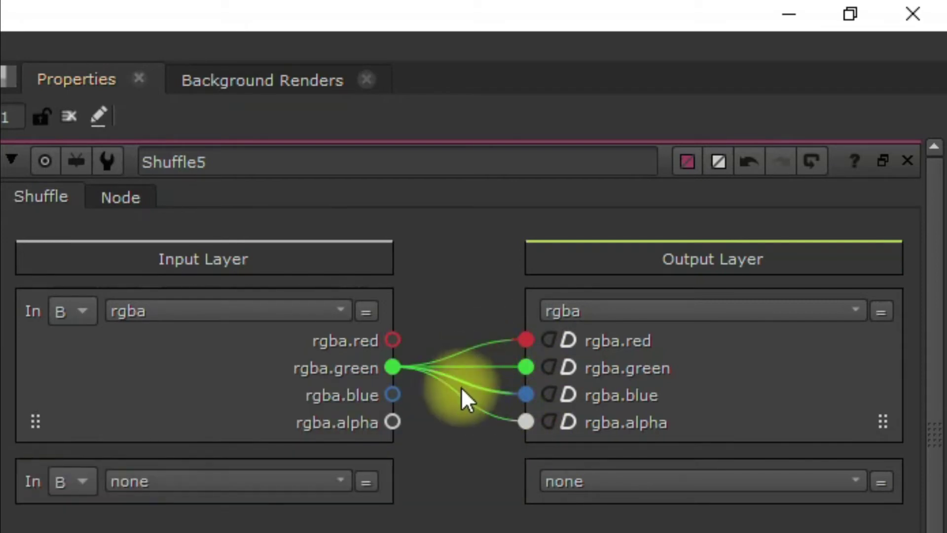
# Clear all rgba.green links and connect rgba.red to the red, green and blue outputs only.
pyautogui.click(467, 400)
pyautogui.click(468, 399)
pyautogui.click(474, 365)
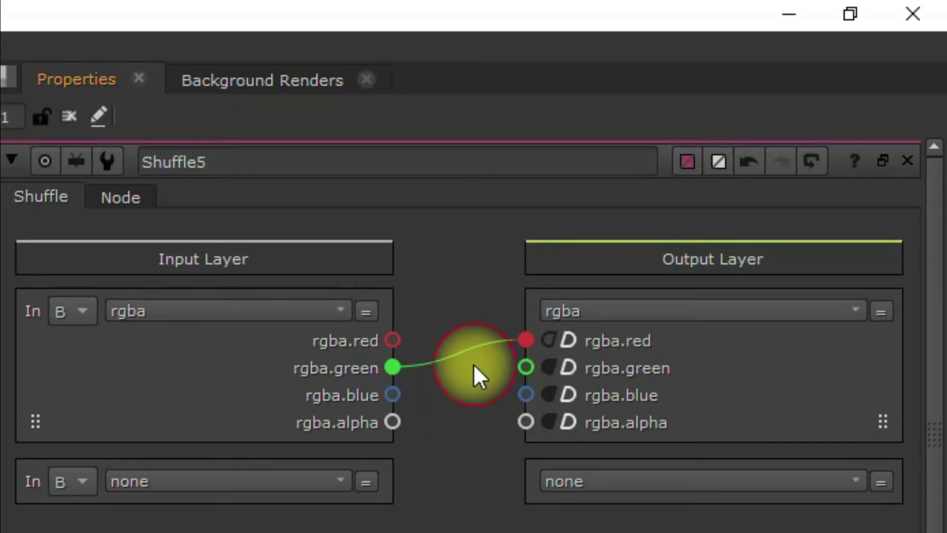
pyautogui.click(442, 361)
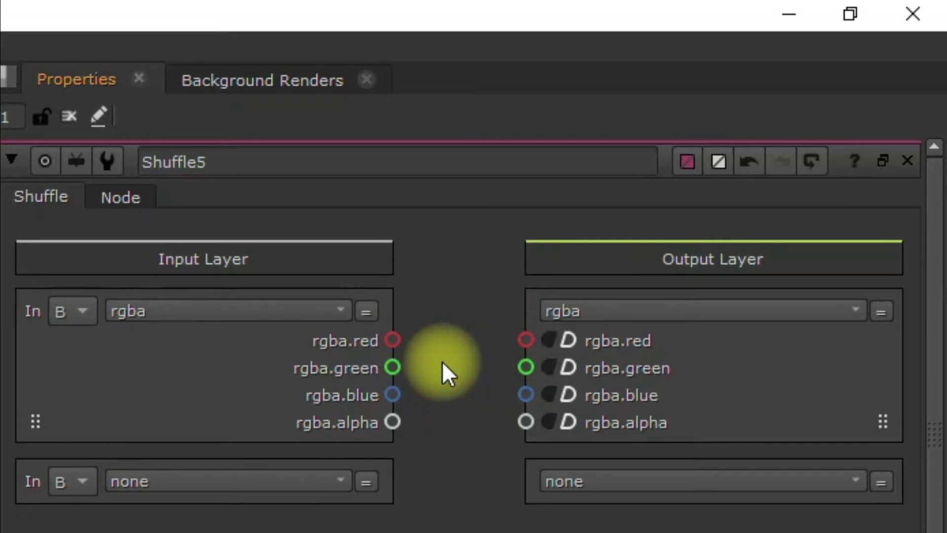
pyautogui.moveTo(391, 344); pyautogui.dragTo(517, 340)
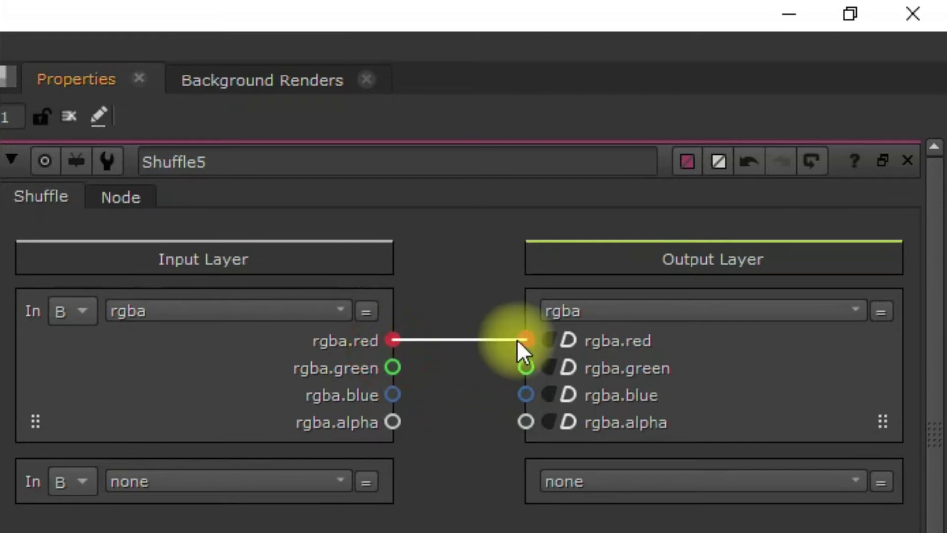
pyautogui.moveTo(392, 340); pyautogui.dragTo(526, 394)
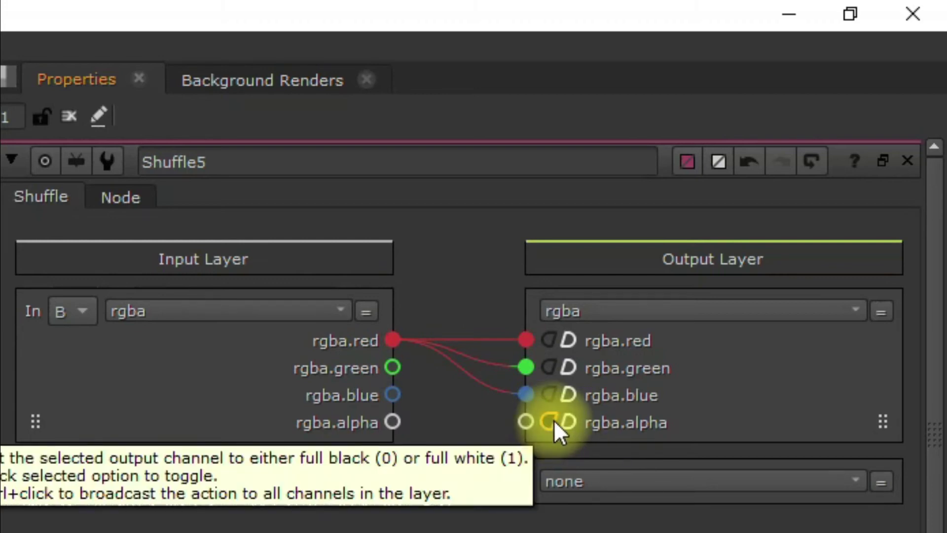
pyautogui.click(566, 422)
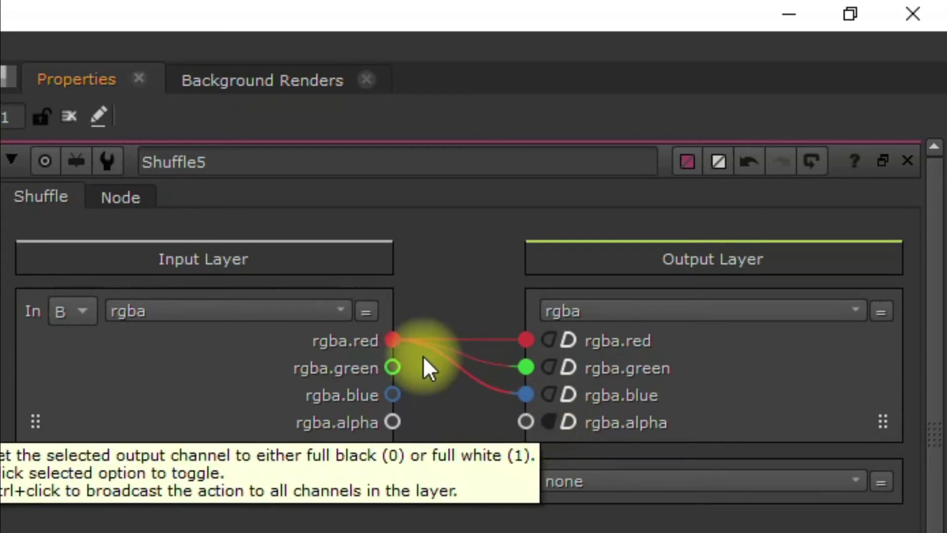
# Toggle the Shuffle's rgba.alpha output between full white and full black, and connect rgba.red to it.
pyautogui.click(568, 422)
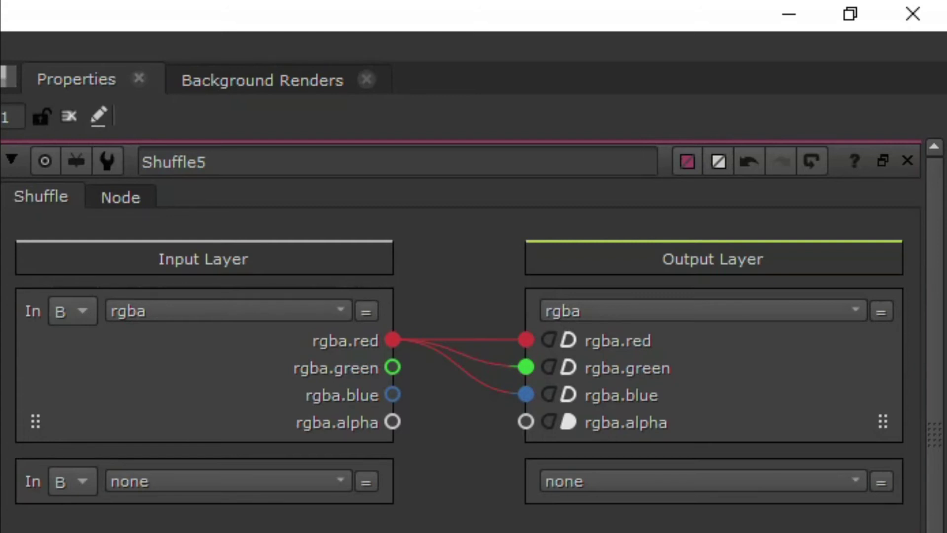
pyautogui.moveTo(36, 106); pyautogui.dragTo(567, 433)
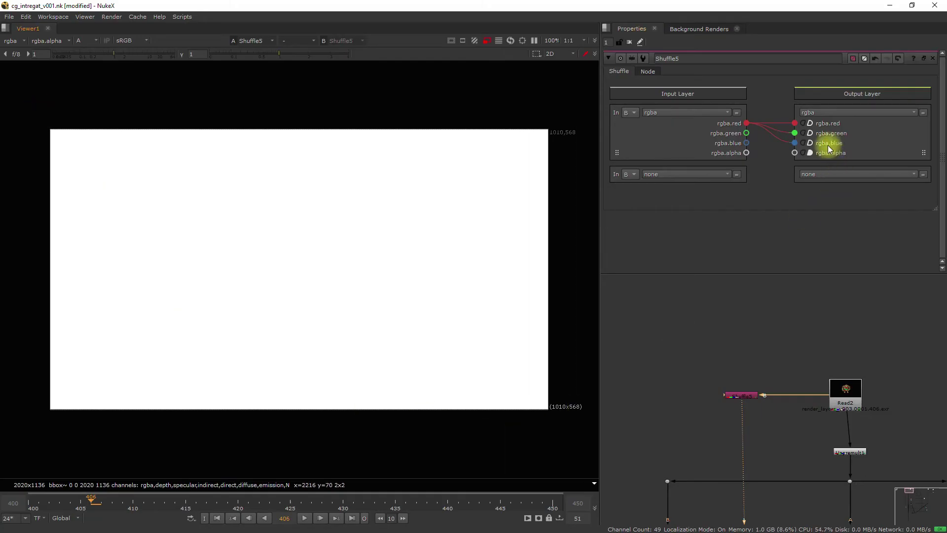
pyautogui.click(801, 153)
pyautogui.click(807, 153)
pyautogui.click(801, 153)
pyautogui.moveTo(747, 124); pyautogui.dragTo(795, 154)
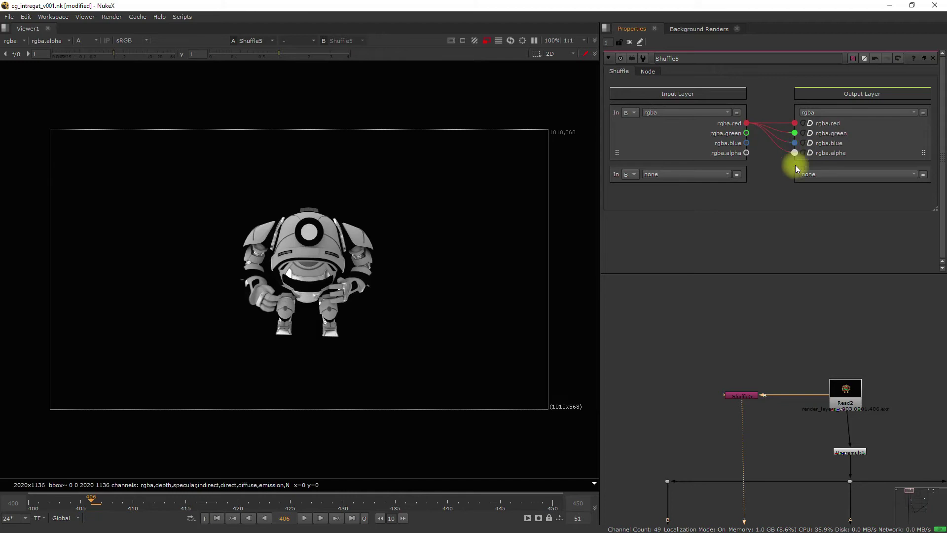
# Clear the rgba.red links and connect all four rgba input channels to their matching output channels.
pyautogui.moveTo(736, 123)
pyautogui.mouseDown()
pyautogui.moveTo(803, 123)
pyautogui.moveTo(743, 129)
pyautogui.mouseUp()
pyautogui.moveTo(801, 159); pyautogui.dragTo(788, 124)
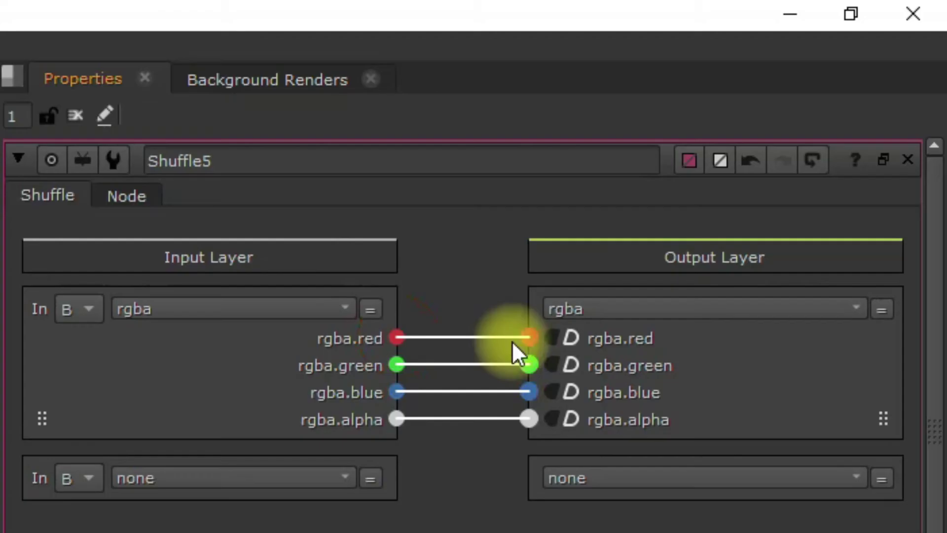
pyautogui.moveTo(511, 341); pyautogui.dragTo(547, 337)
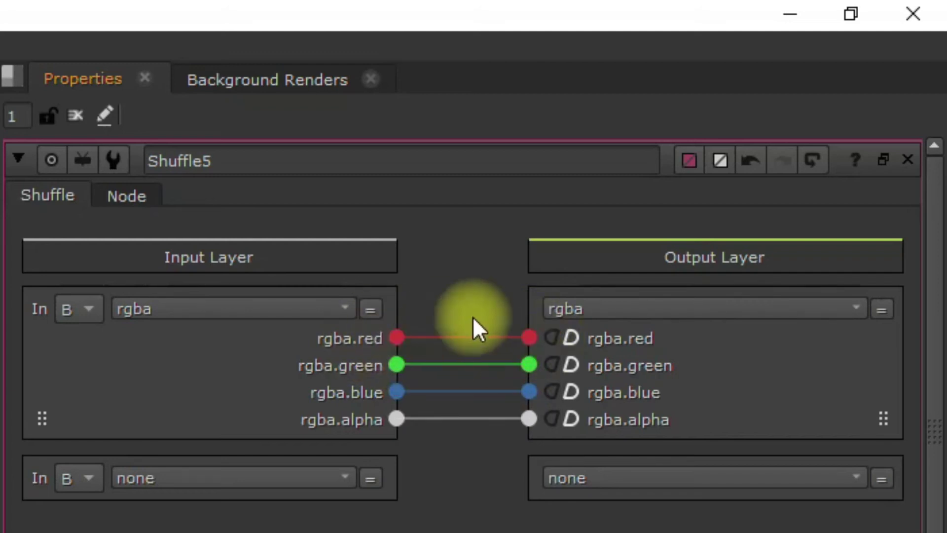
# Remove the one-to-one links and connect rgba.red to all four output channels in a single operation.
pyautogui.moveTo(365, 416); pyautogui.dragTo(471, 418)
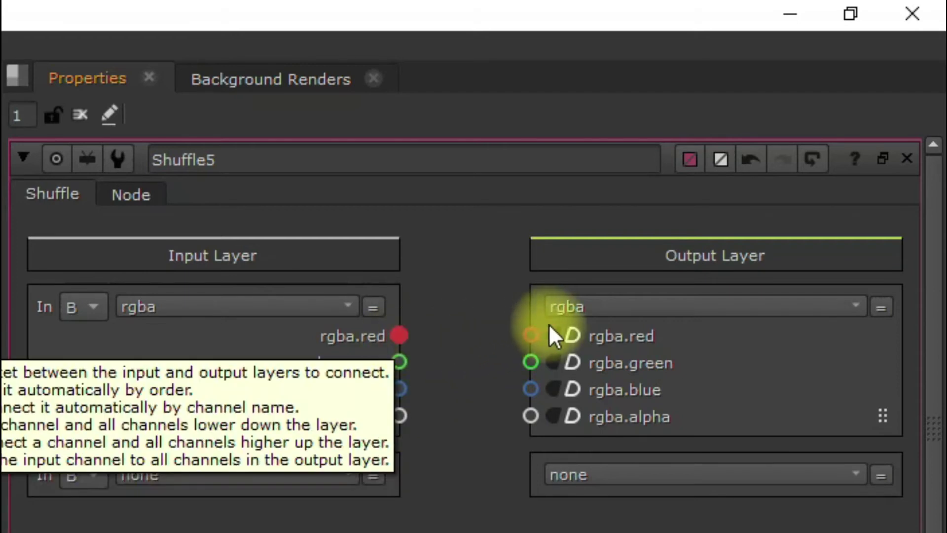
pyautogui.keyDown('alt'); pyautogui.moveTo(400, 335); pyautogui.dragTo(487, 336); pyautogui.keyUp('alt')
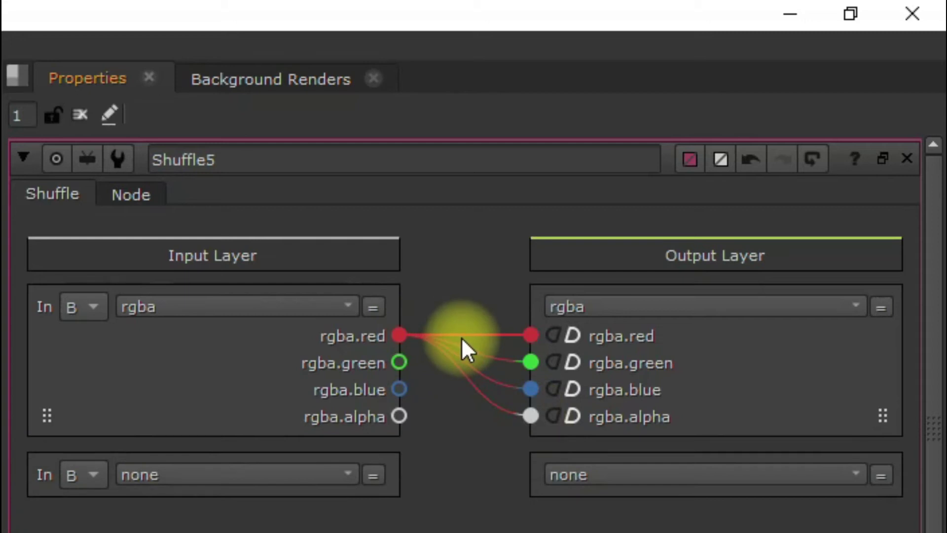
# Clear the rgba.red links and try to connect rgba.red together with the channels below it.
pyautogui.moveTo(466, 344); pyautogui.dragTo(468, 378)
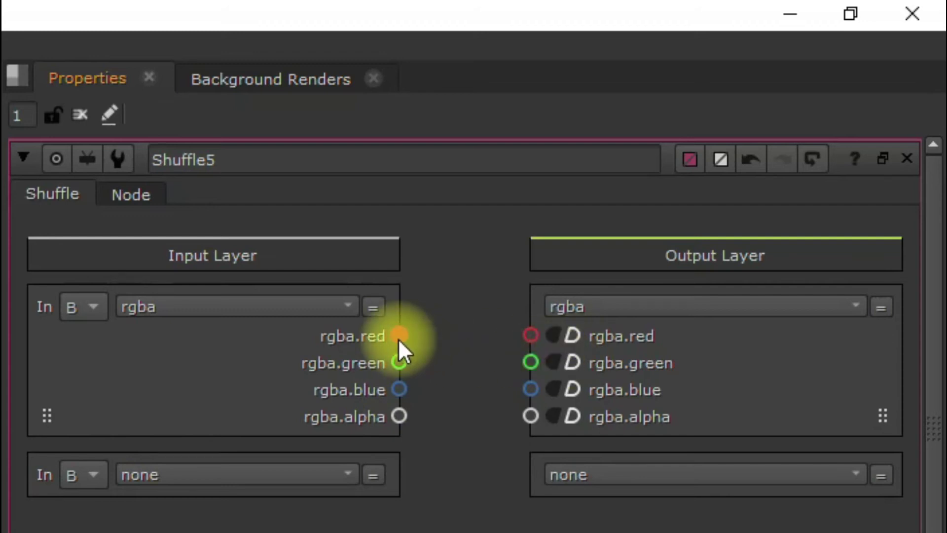
pyautogui.keyDown('shift'); pyautogui.moveTo(398, 335); pyautogui.dragTo(441, 402); pyautogui.keyUp('shift')
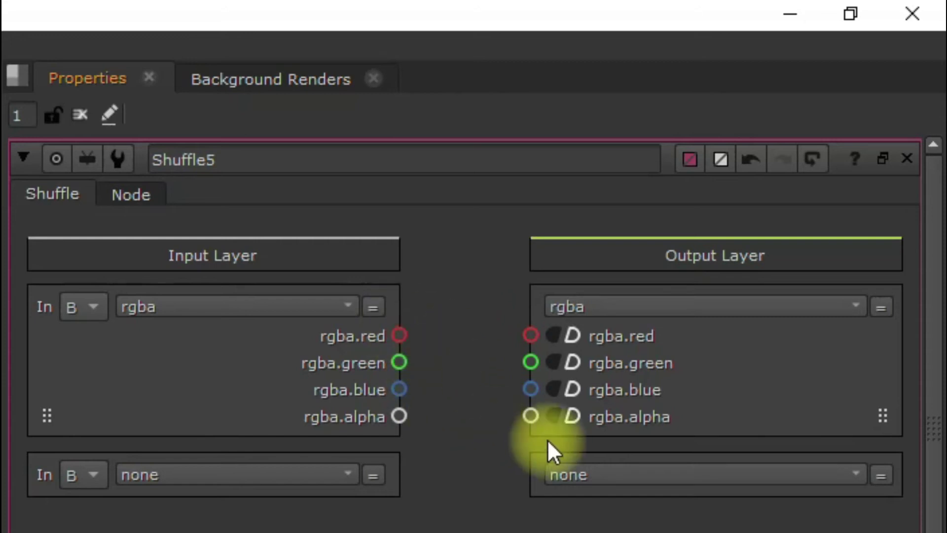
pyautogui.keyDown('shift'); pyautogui.moveTo(400, 335); pyautogui.dragTo(396, 395); pyautogui.keyUp('shift')
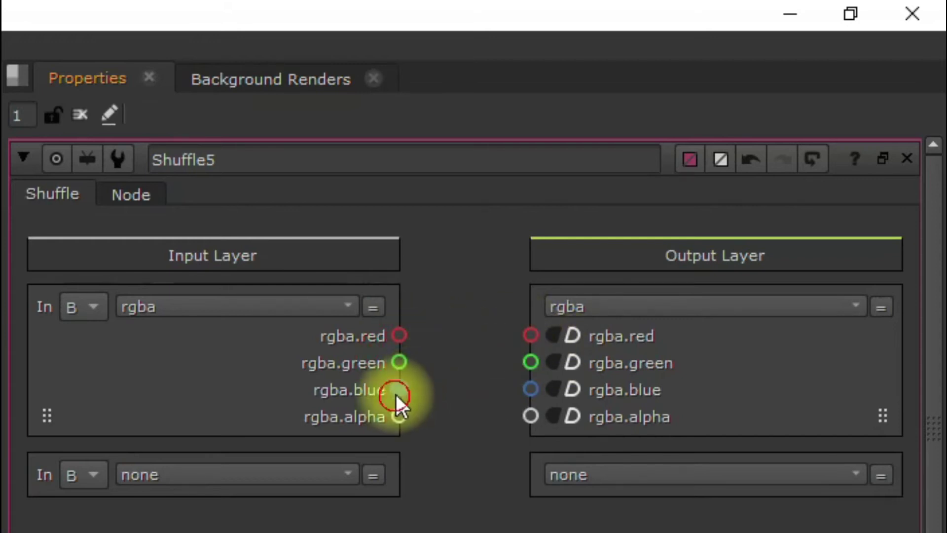
# Switch the Shuffle's input layer through alpha, N and P, ending on diffuse.
pyautogui.click(196, 309)
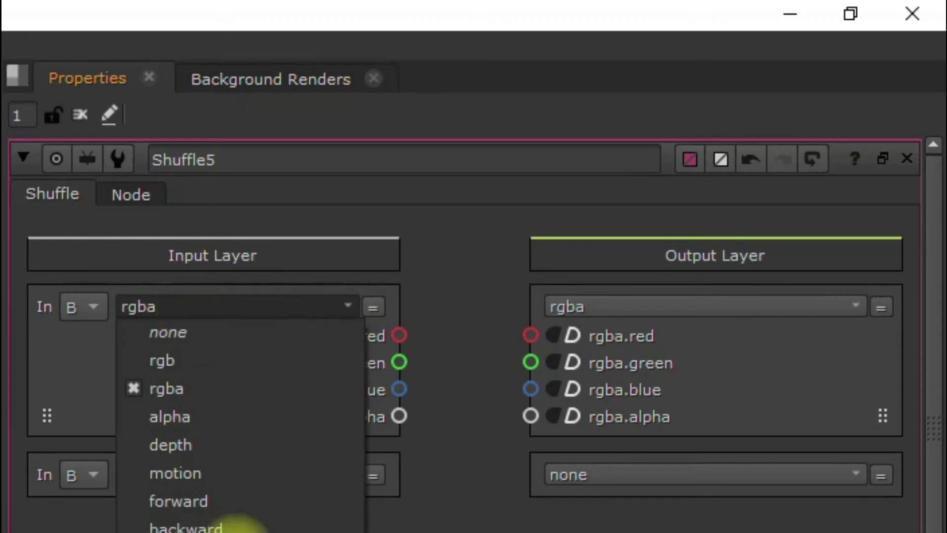
pyautogui.click(182, 424)
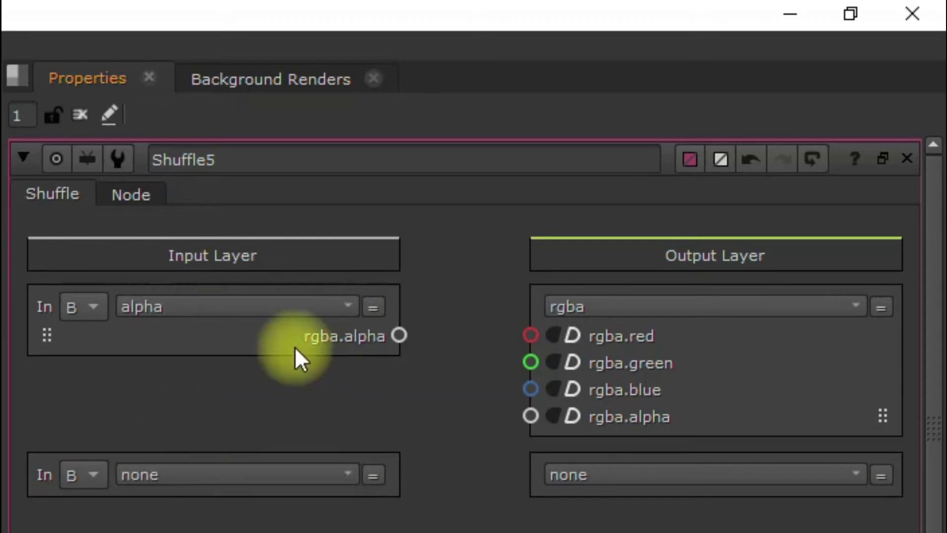
pyautogui.click(236, 308)
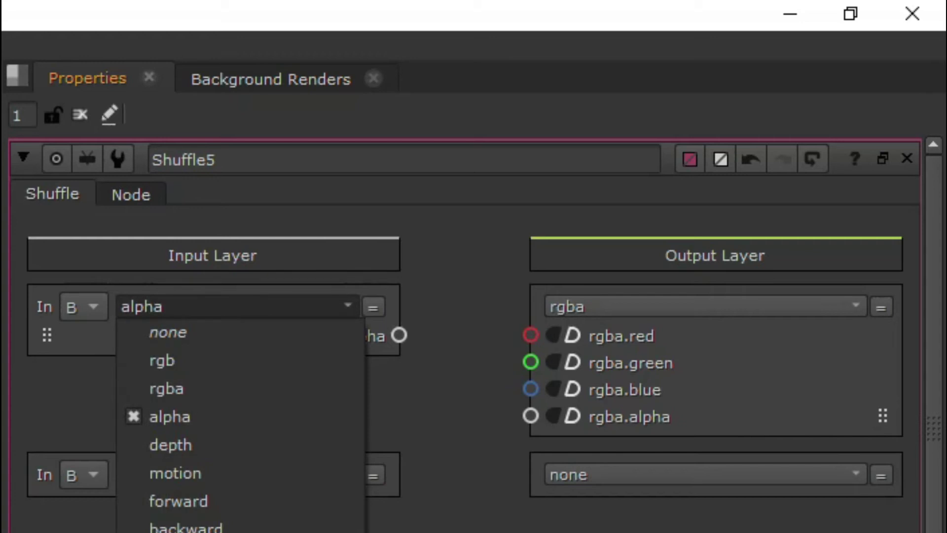
pyautogui.click(177, 528)
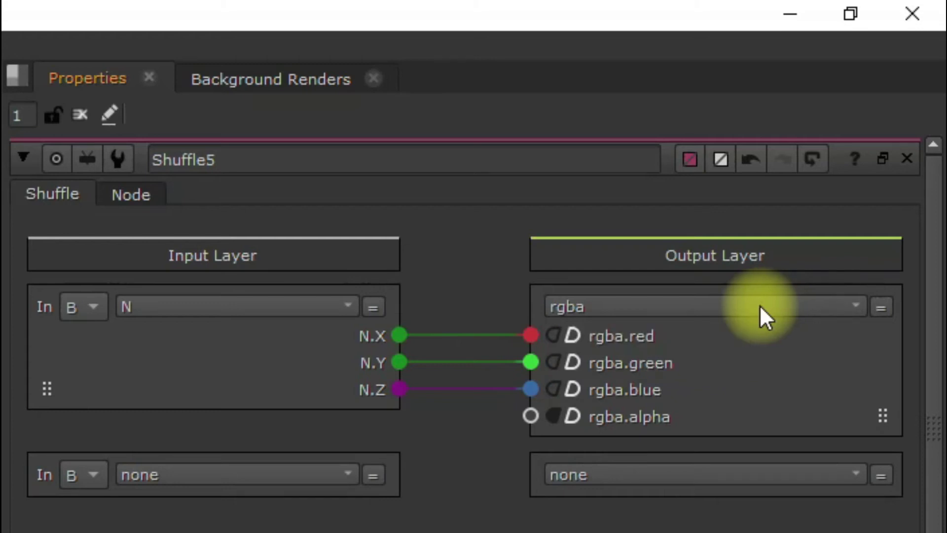
pyautogui.click(303, 310)
pyautogui.click(188, 530)
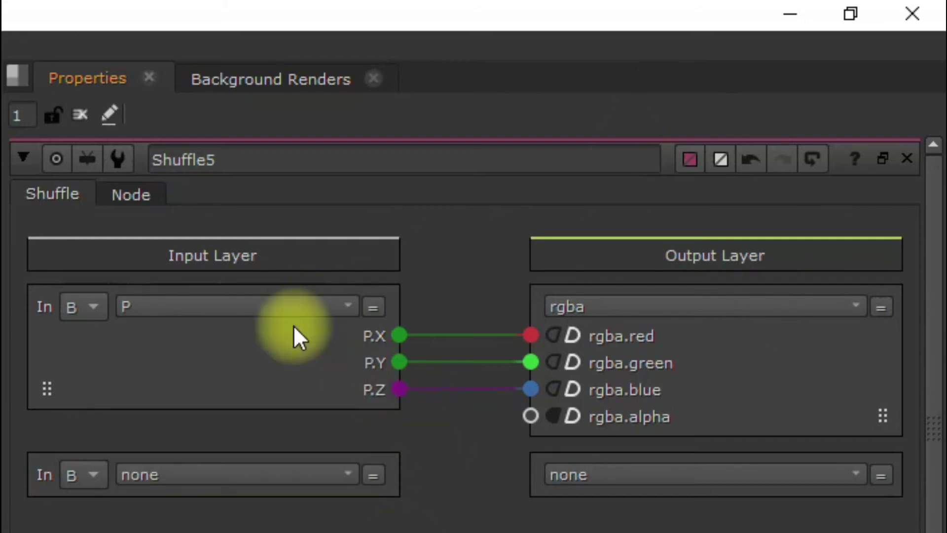
pyautogui.click(254, 303)
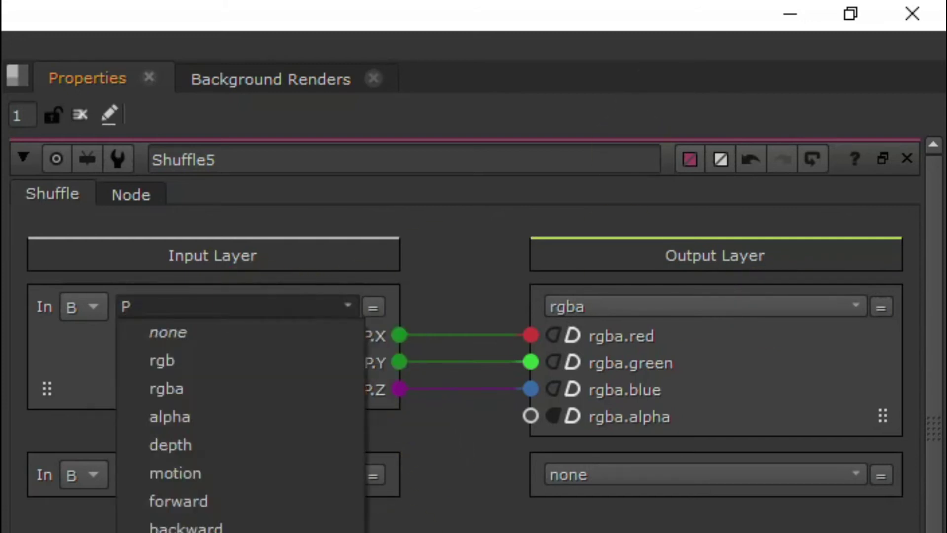
pyautogui.click(187, 523)
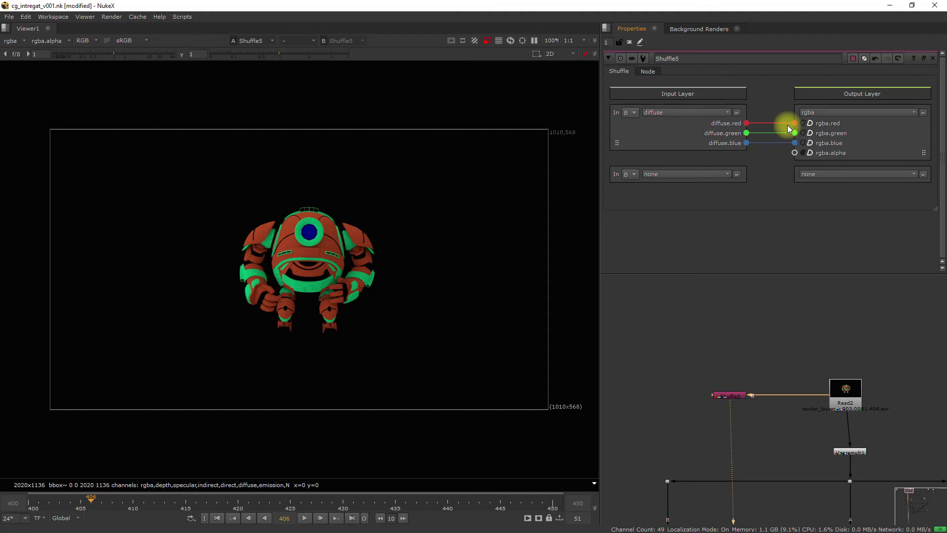
# Add a new Shuffle node and place it above the existing Shuffle node in the node graph.
pyautogui.click(635, 388)
pyautogui.press('Tab')
pyautogui.write('shu')
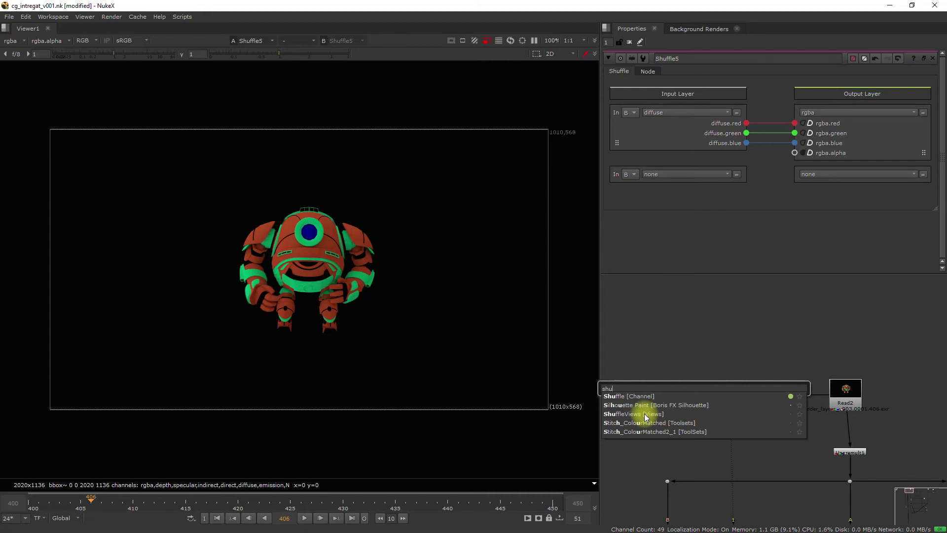
pyautogui.press('Return')
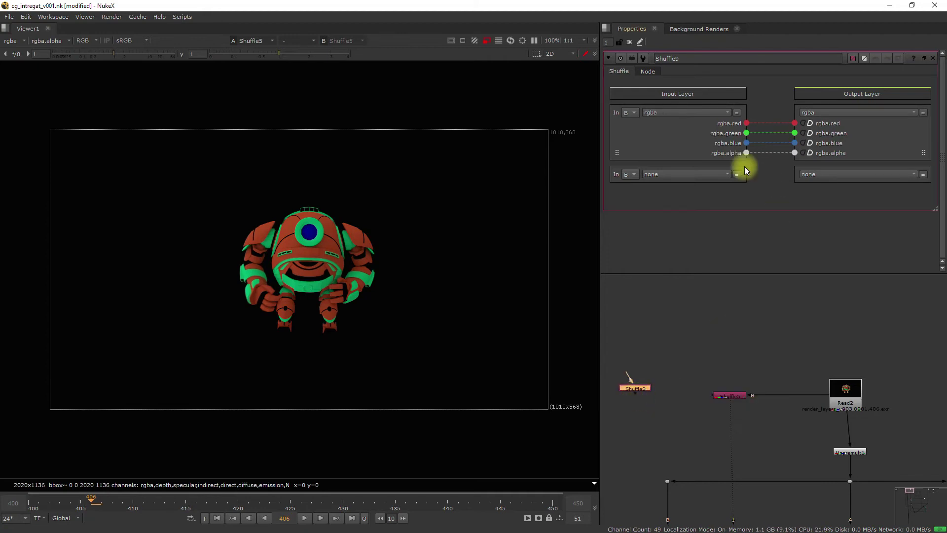
pyautogui.moveTo(649, 389); pyautogui.dragTo(681, 357)
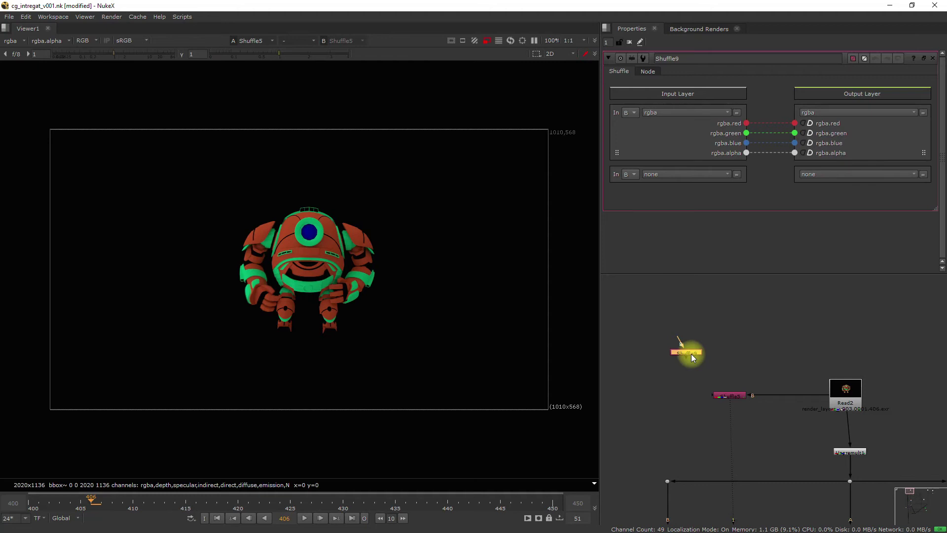
# Delete the new unconnected Shuffle node and the Shuffle node fed by Read2.
pyautogui.moveTo(789, 355); pyautogui.dragTo(693, 435)
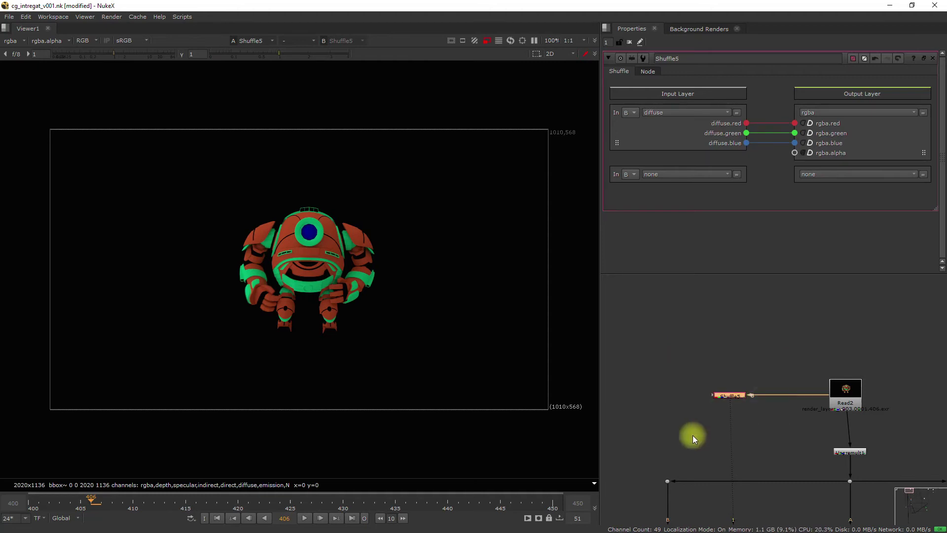
pyautogui.press('Delete')
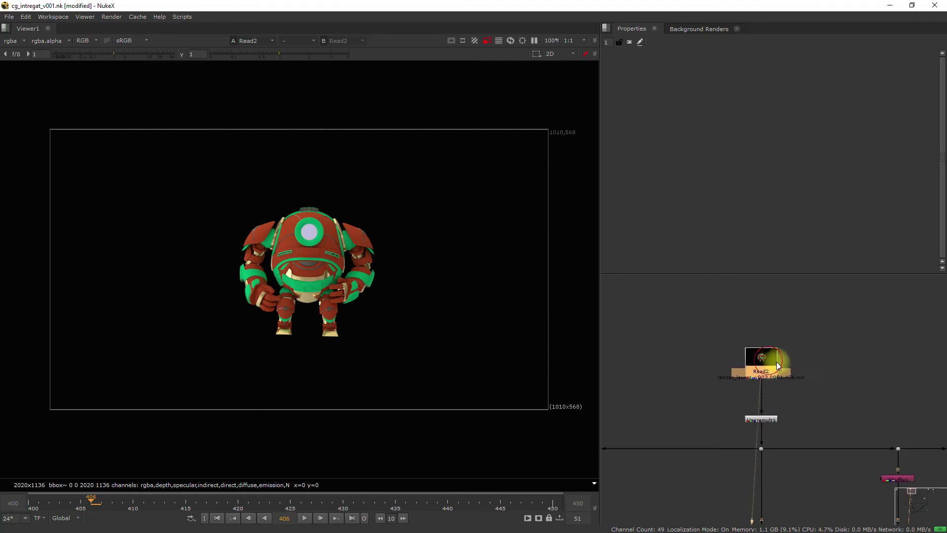
# View the Read2 render and examine the list of channels it offers in the viewer.
pyautogui.click(773, 374)
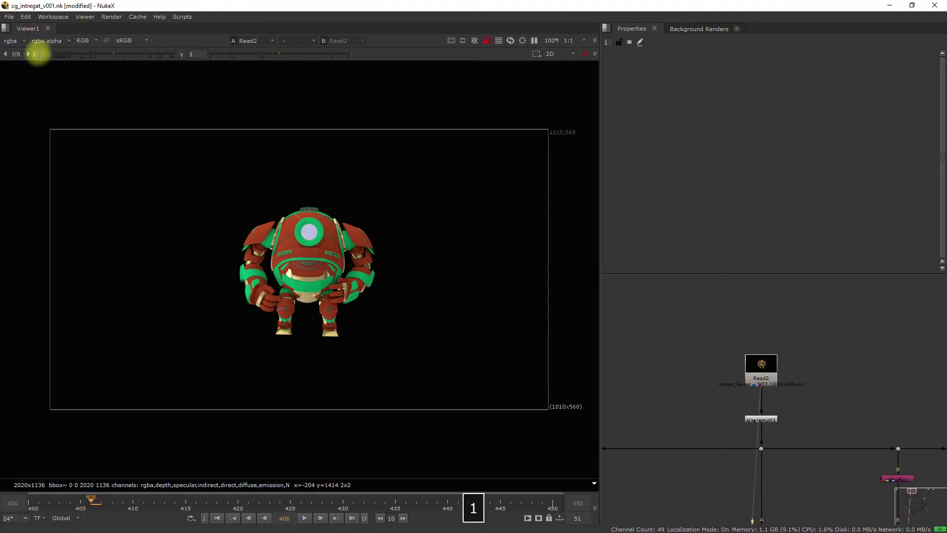
pyautogui.click(47, 41)
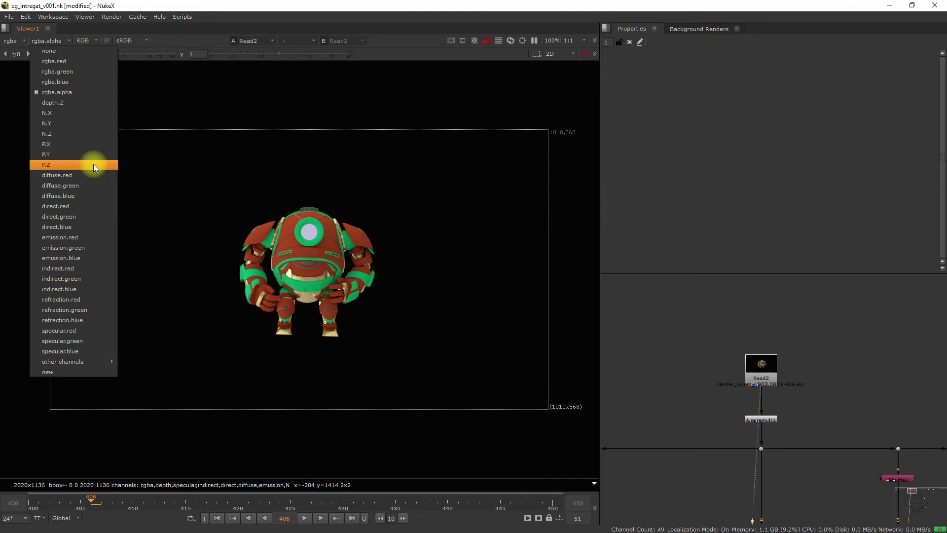
pyautogui.click(828, 371)
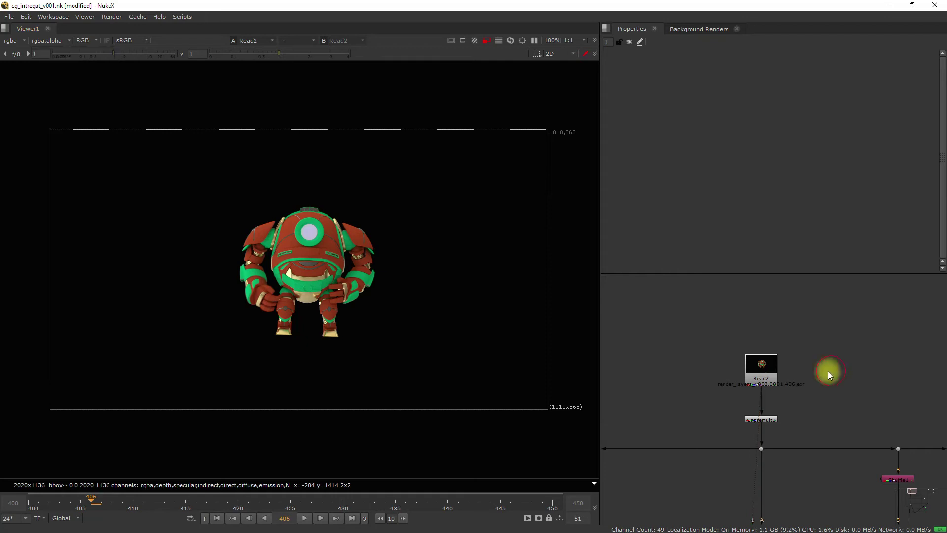
pyautogui.click(761, 368)
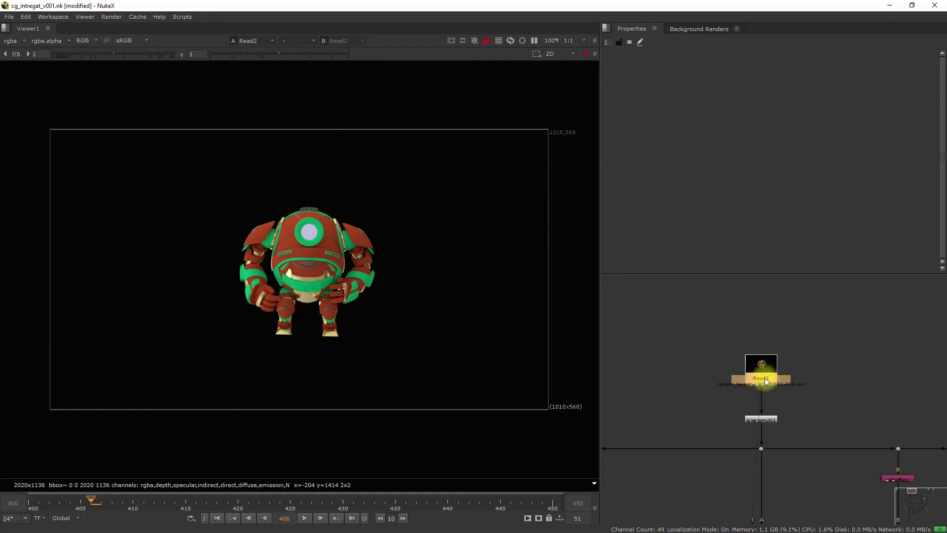
pyautogui.press('1')
pyautogui.click(832, 377)
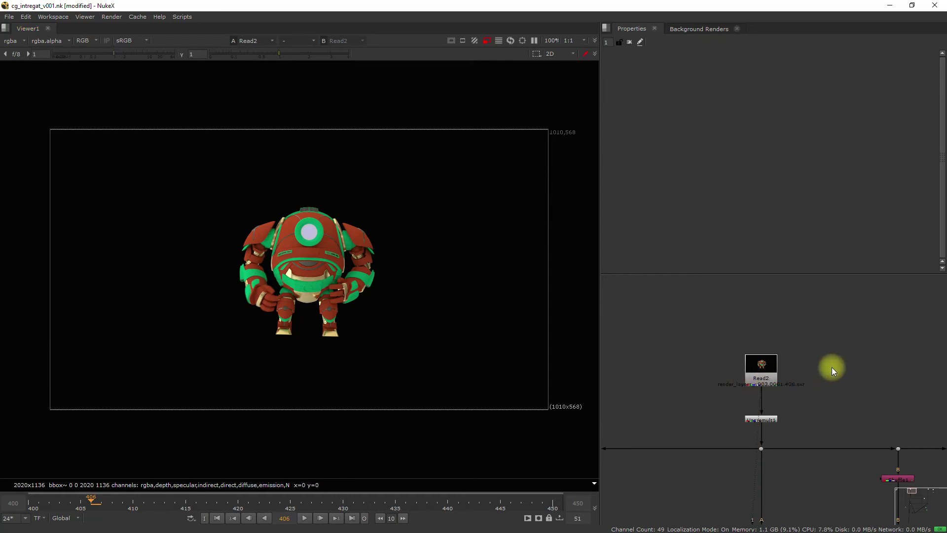
# Open the Unpremult1 node's properties and view its output, checking the alpha channel and returning to full colour.
pyautogui.scroll(-2, 832, 367)
pyautogui.scroll(4, 806, 380)
pyautogui.doubleClick(734, 367)
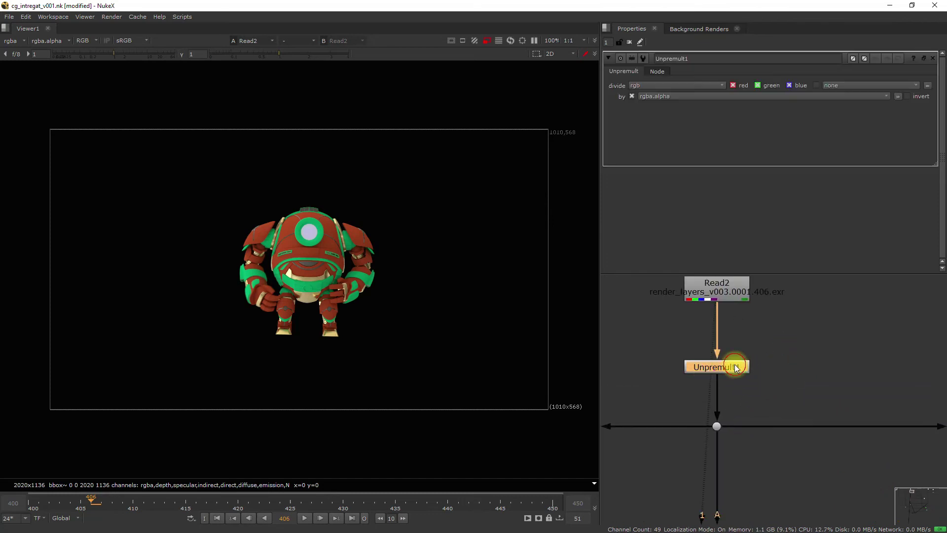
pyautogui.press('1')
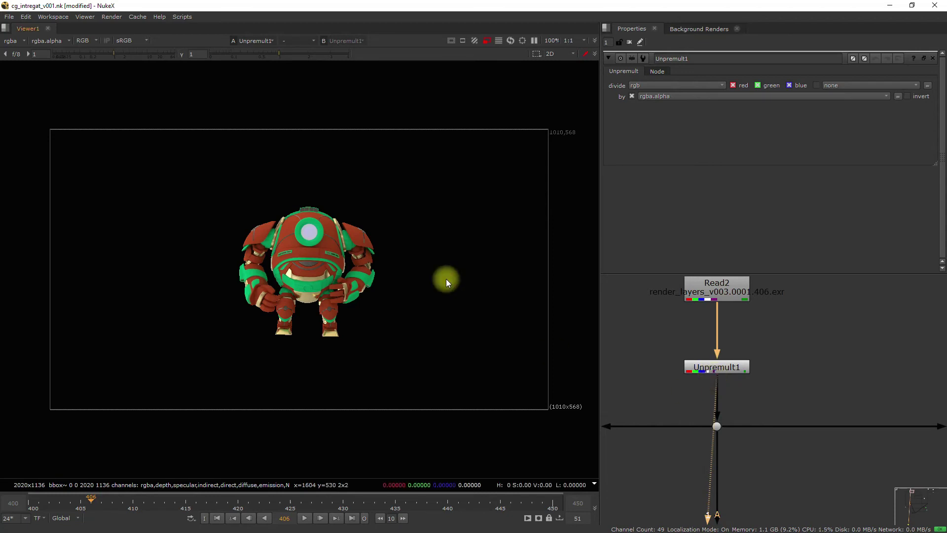
pyautogui.press('a')
pyautogui.press('a')
pyautogui.scroll(4, 281, 231)
# View Read2's output and inspect the edge pixels at the robot's shoulder up close.
pyautogui.click(724, 285)
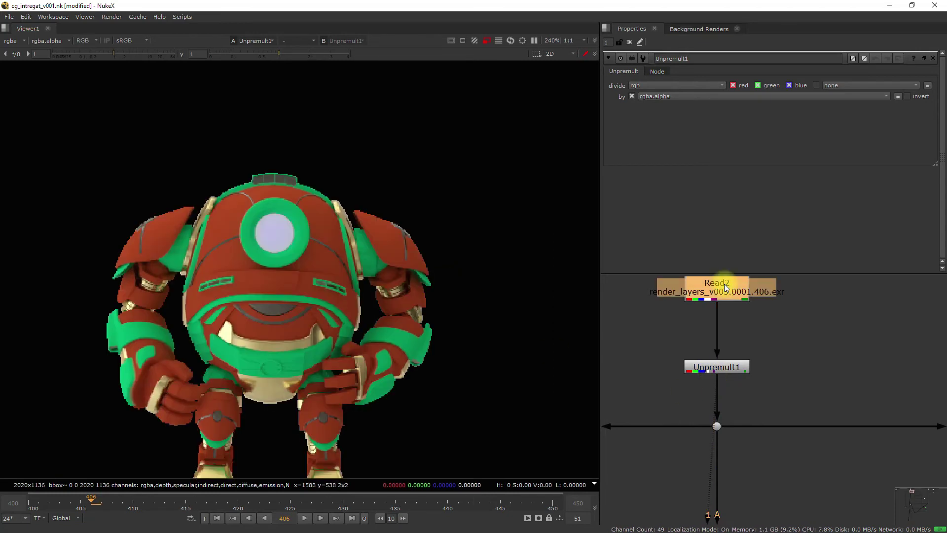
pyautogui.press('1')
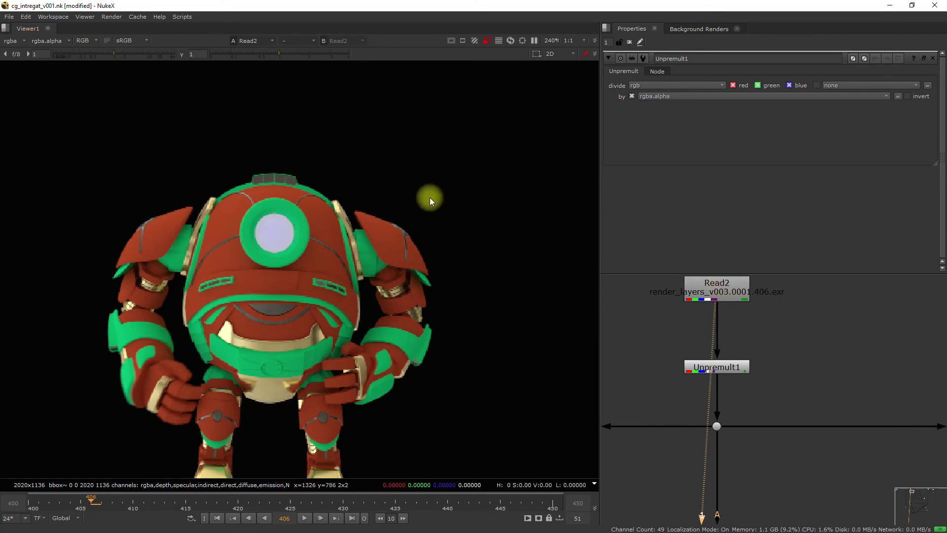
pyautogui.scroll(10, 430, 198)
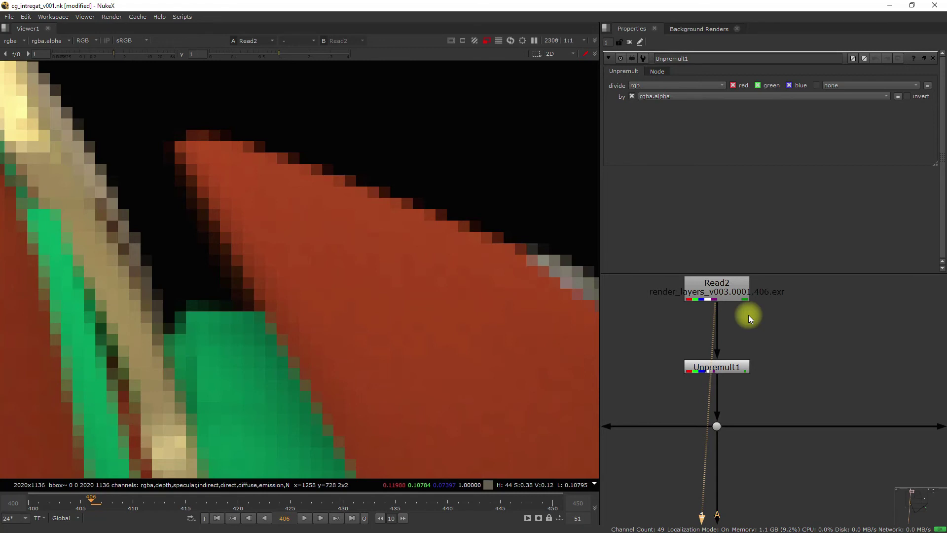
# Disable and re-enable the Unpremult1 node and view its output to compare the shoulder edge pixels.
pyautogui.scroll(-1, 747, 315)
pyautogui.click(747, 344)
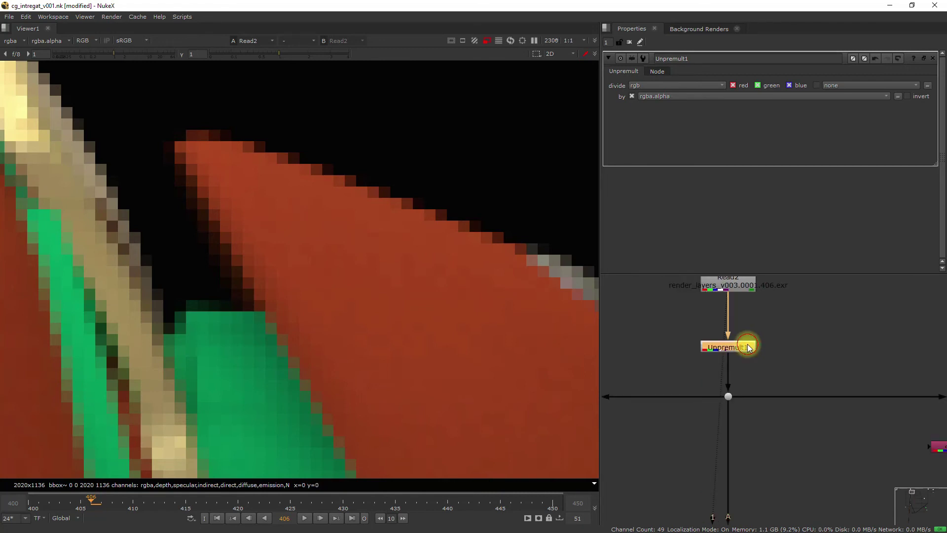
pyautogui.press('d')
pyautogui.press('d')
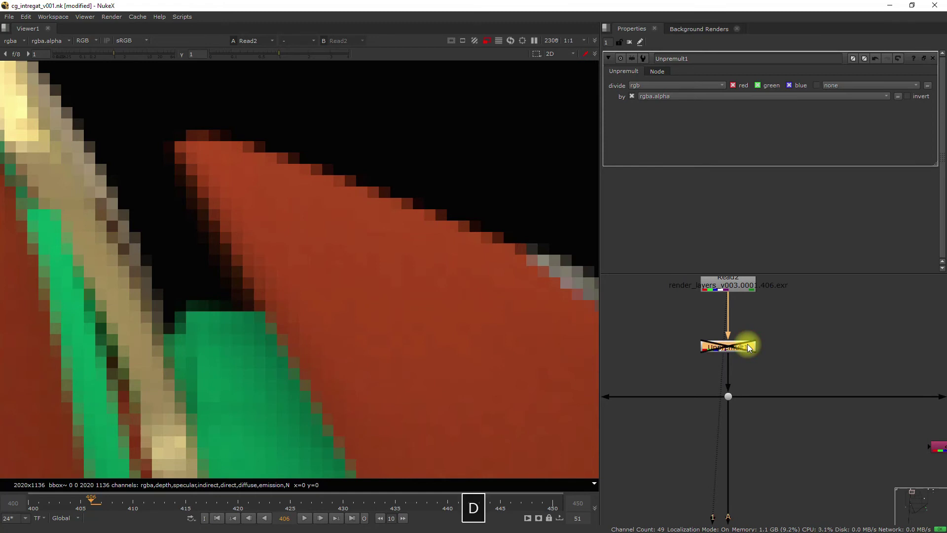
pyautogui.press('1')
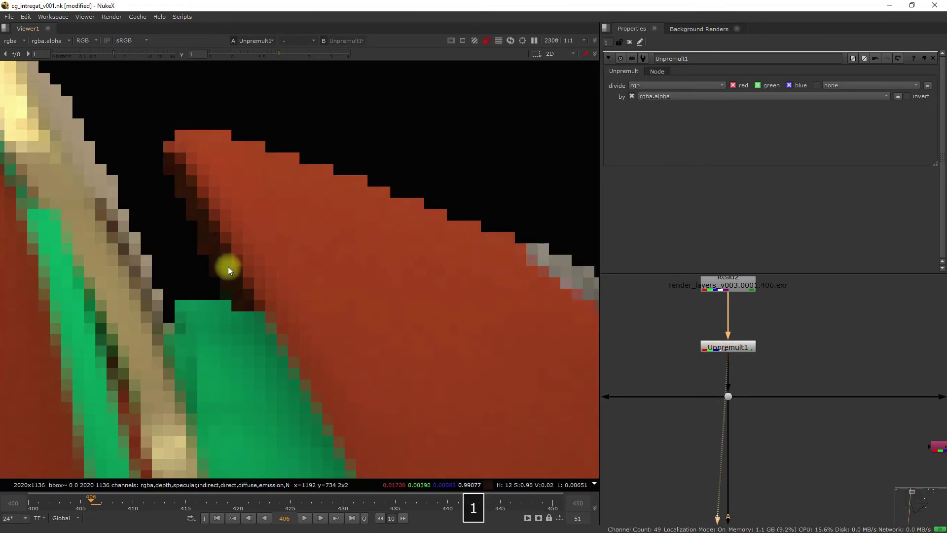
# View Read2's output and inspect the robot's shoulder edge pixels up close in the alpha channel.
pyautogui.scroll(-2, 290, 302)
pyautogui.scroll(2, 200, 239)
pyautogui.click(729, 278)
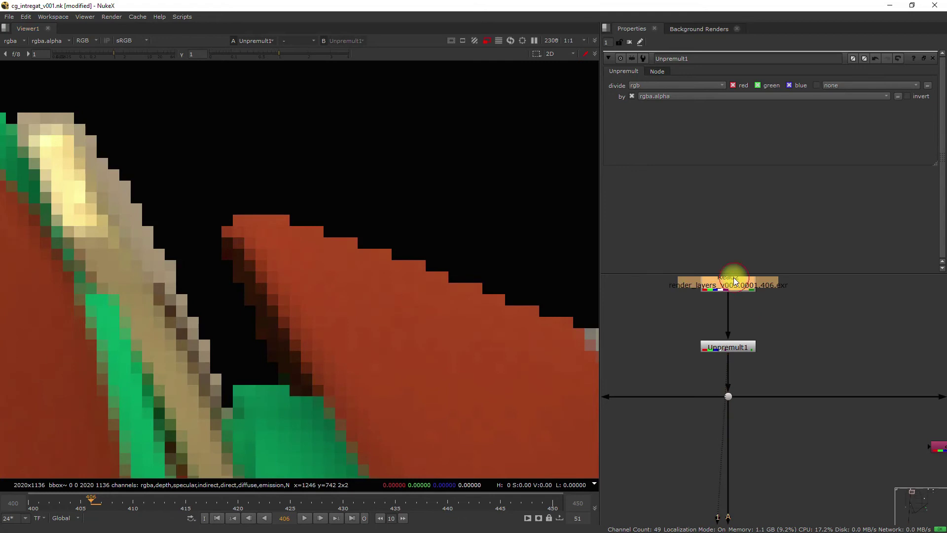
pyautogui.press('1')
pyautogui.press('a')
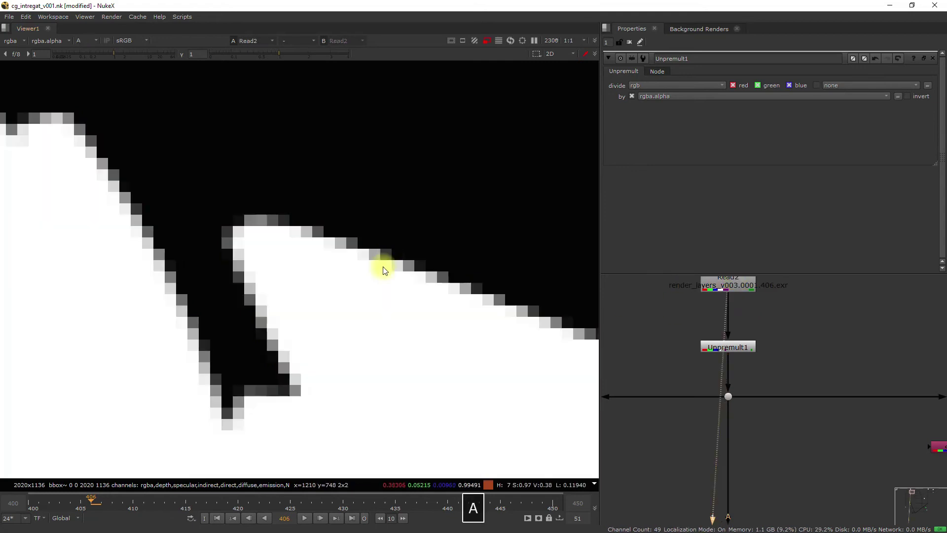
pyautogui.scroll(3, 379, 264)
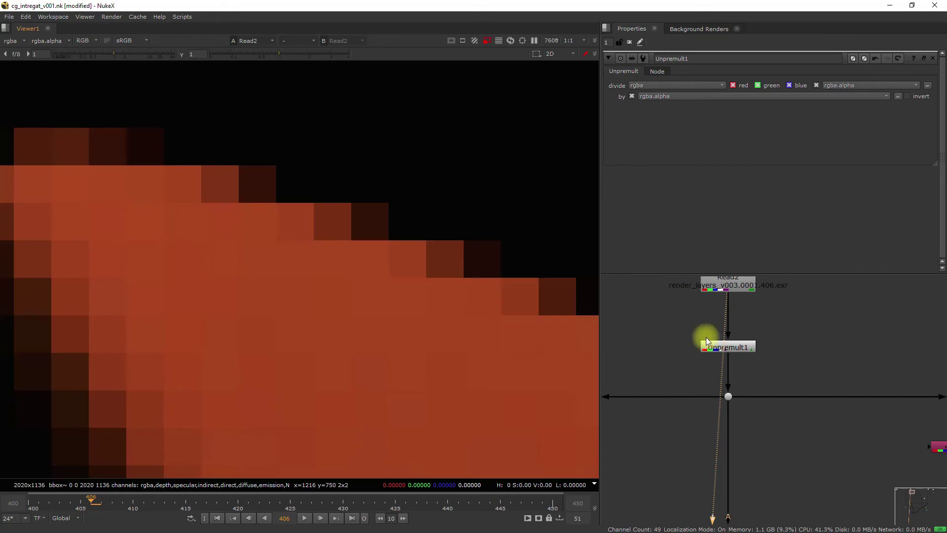
# View Unpremult1's output and inspect the edge pixels around the robot's shoulder up close.
pyautogui.click(709, 348)
pyautogui.press('1')
pyautogui.moveTo(176, 155); pyautogui.dragTo(258, 153, button='middle')
pyautogui.hotkey('alt', 'f')
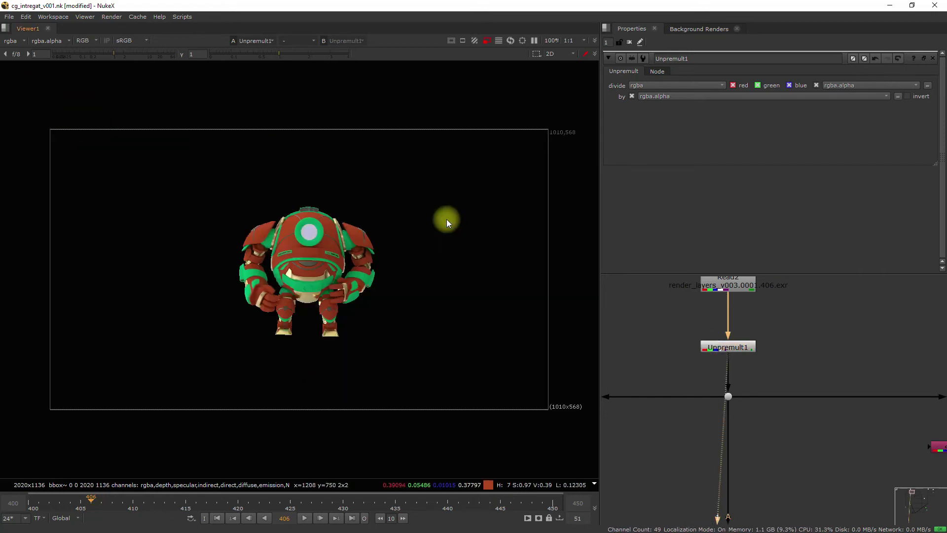
pyautogui.scroll(10, 274, 229)
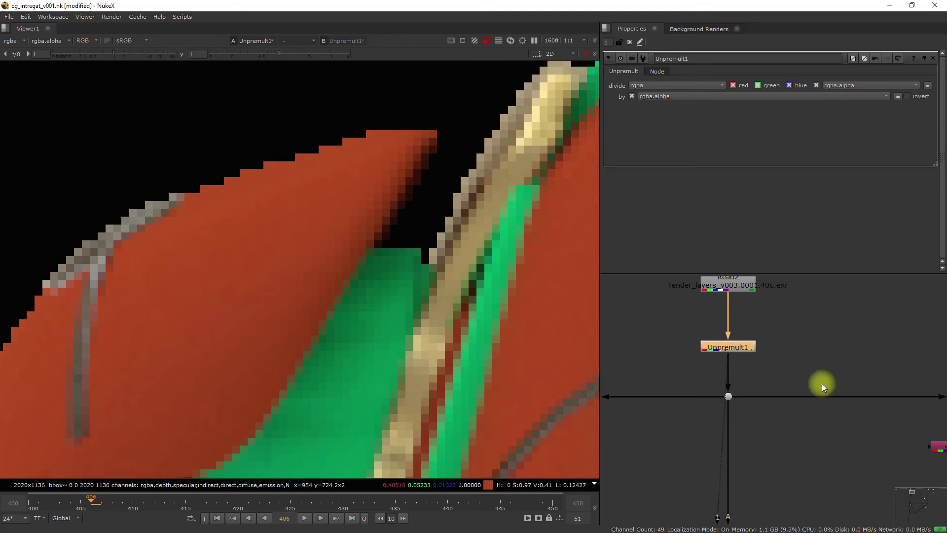
# View Read2's output again and frame the whole robot in the viewer.
pyautogui.scroll(-5, 822, 383)
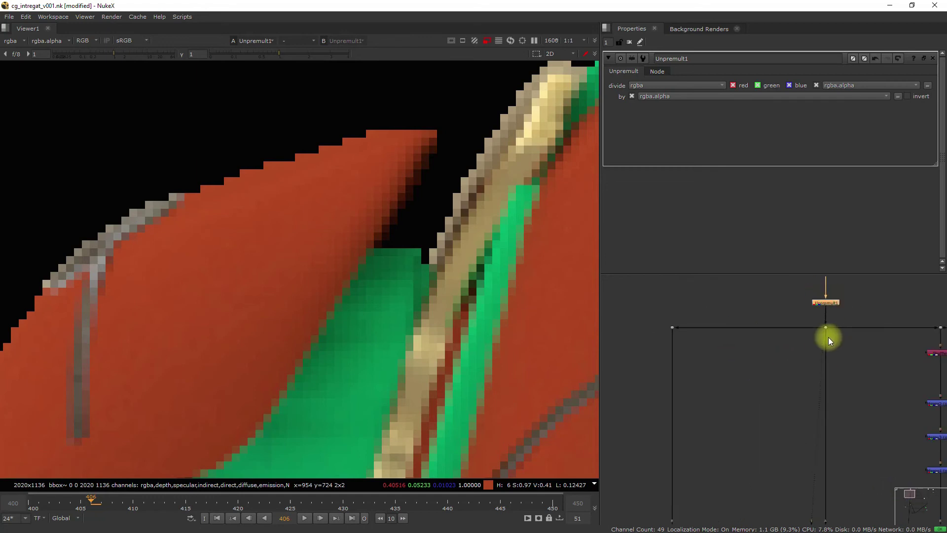
pyautogui.moveTo(788, 357); pyautogui.dragTo(687, 364, button='middle')
pyautogui.moveTo(740, 338); pyautogui.dragTo(730, 402, button='middle')
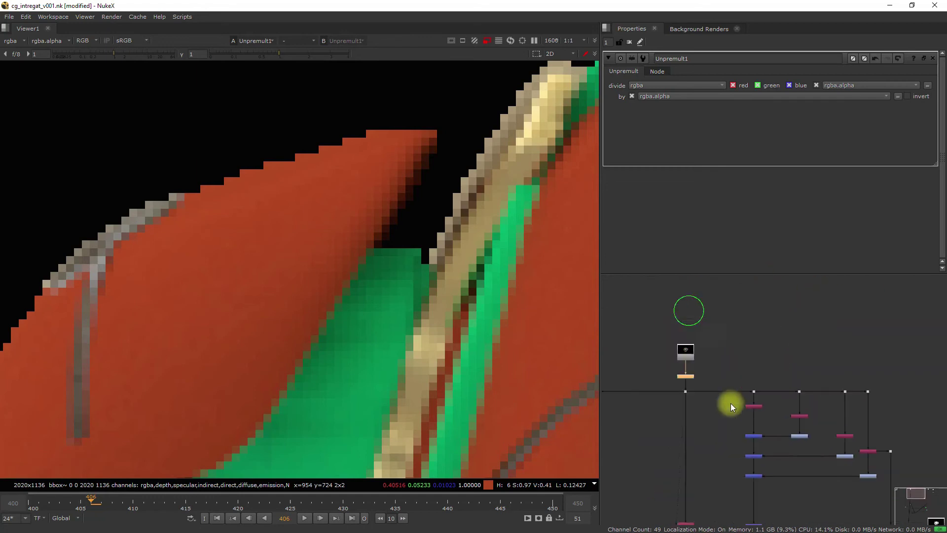
pyautogui.scroll(5, 677, 362)
pyautogui.press('1')
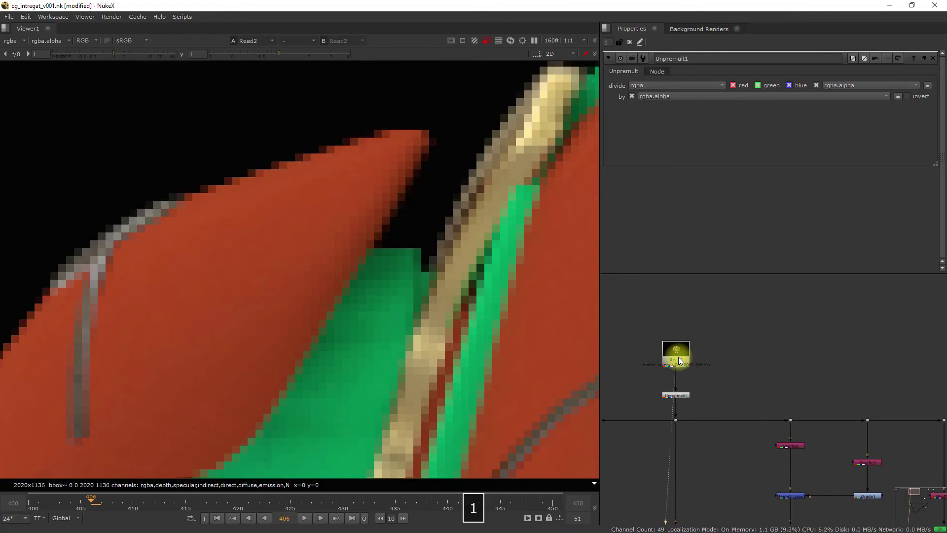
pyautogui.scroll(-3, 679, 356)
pyautogui.click(499, 321)
pyautogui.press('f')
pyautogui.scroll(5, 176, 152)
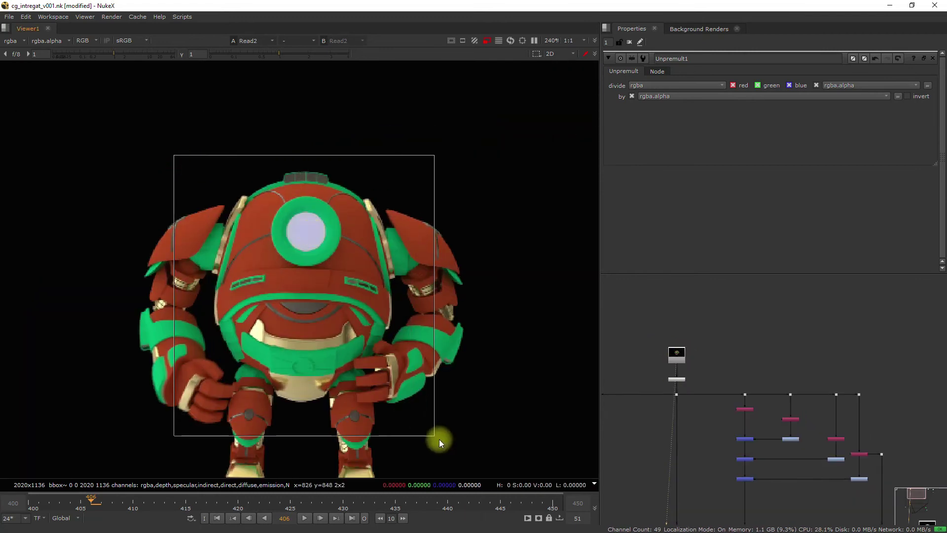
pyautogui.scroll(-2, 471, 355)
pyautogui.scroll(3, 788, 381)
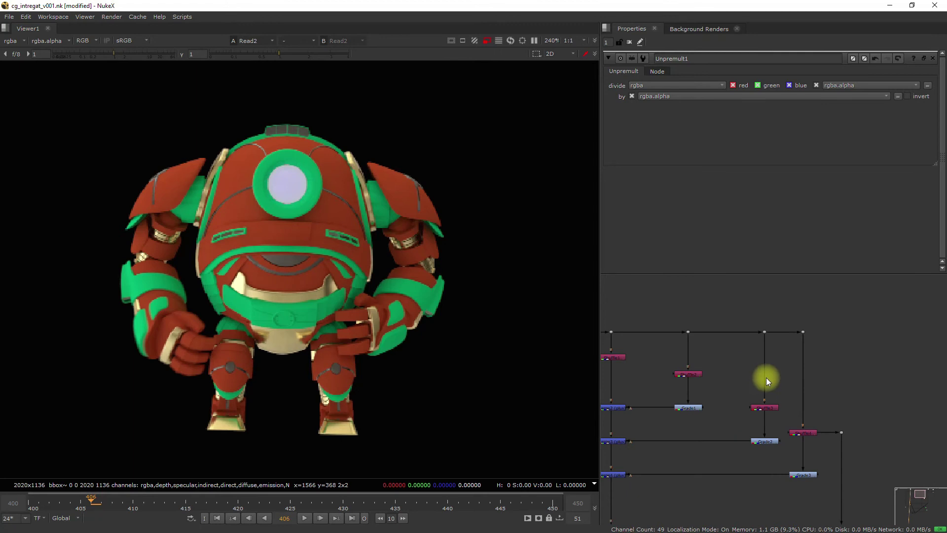
# View the output of the Shuffle1 node below Unpremult1 and open its properties.
pyautogui.moveTo(769, 381); pyautogui.dragTo(875, 375, button='middle')
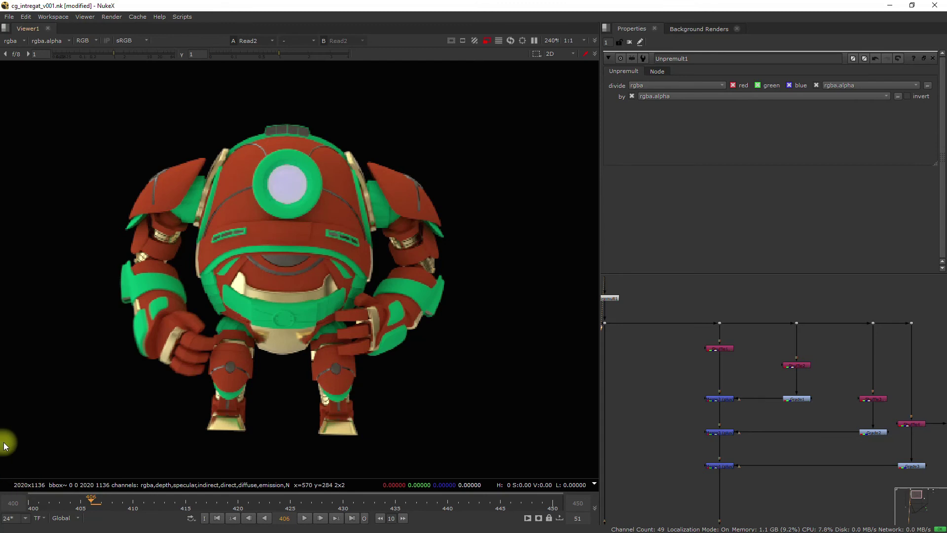
pyautogui.moveTo(615, 322); pyautogui.dragTo(715, 330, button='middle')
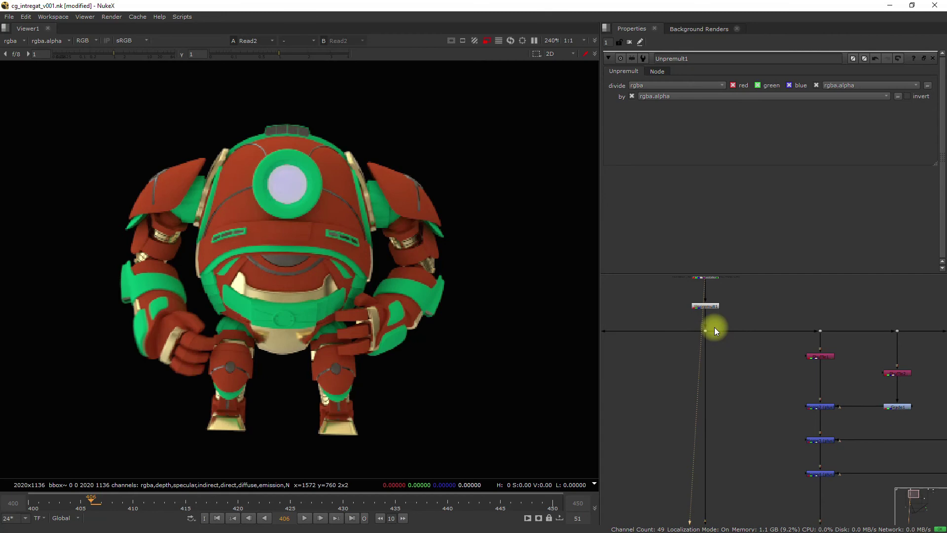
pyautogui.click(816, 357)
pyautogui.press('1')
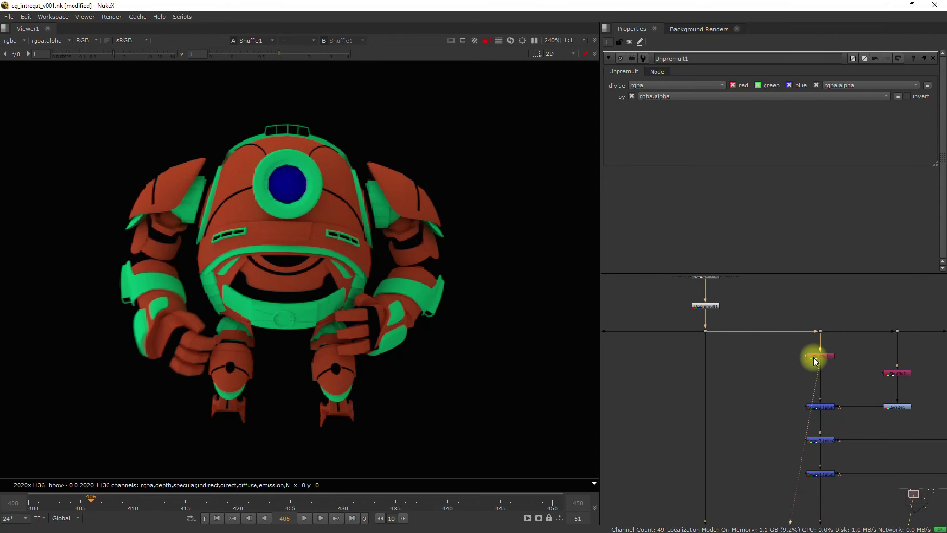
pyautogui.scroll(5, 815, 362)
pyautogui.doubleClick(750, 359)
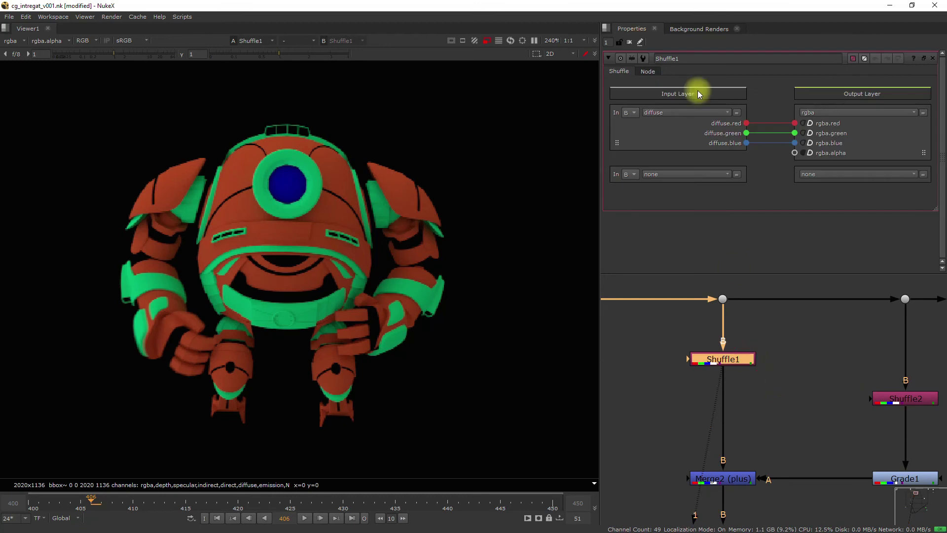
# Examine Shuffle1's available input layers, keep diffuse selected, and review its channel routing to rgba.
pyautogui.click(672, 113)
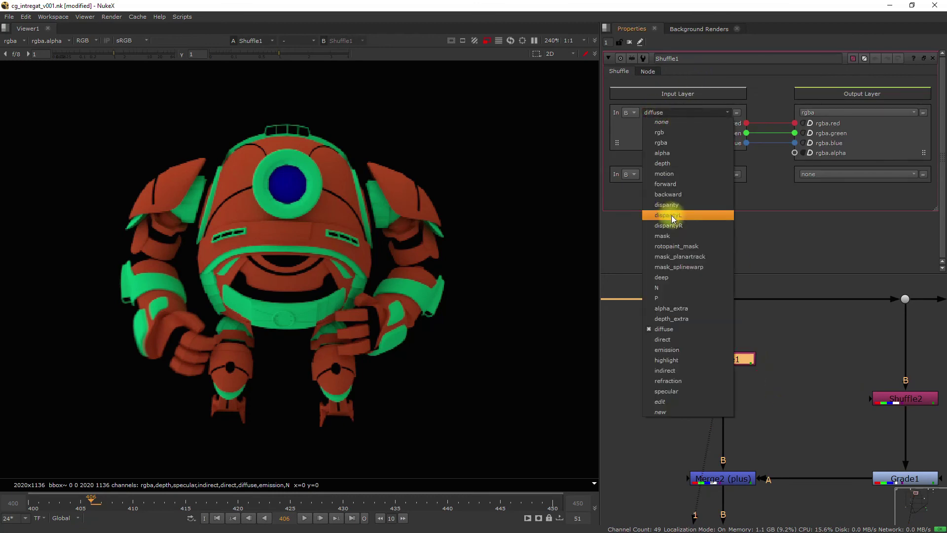
pyautogui.click(664, 329)
pyautogui.click(785, 380)
pyautogui.click(738, 359)
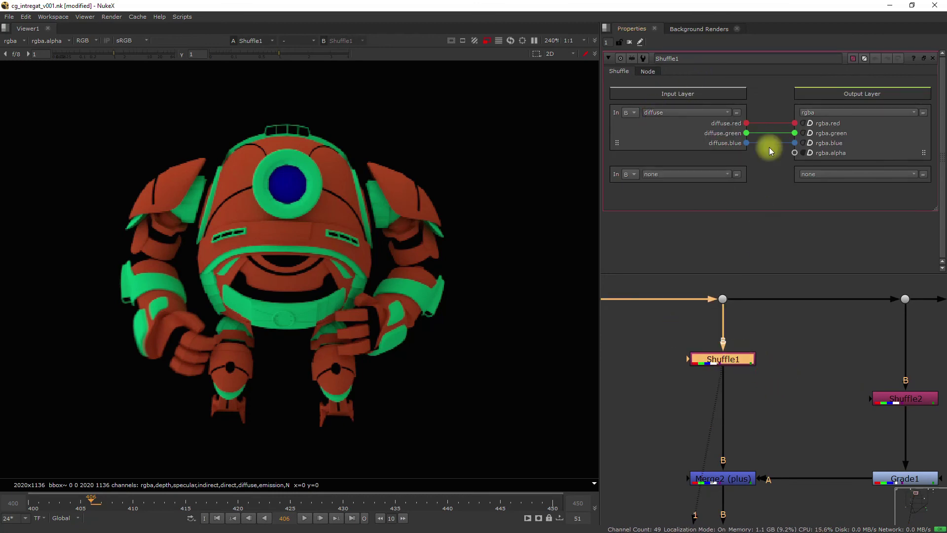
pyautogui.click(802, 153)
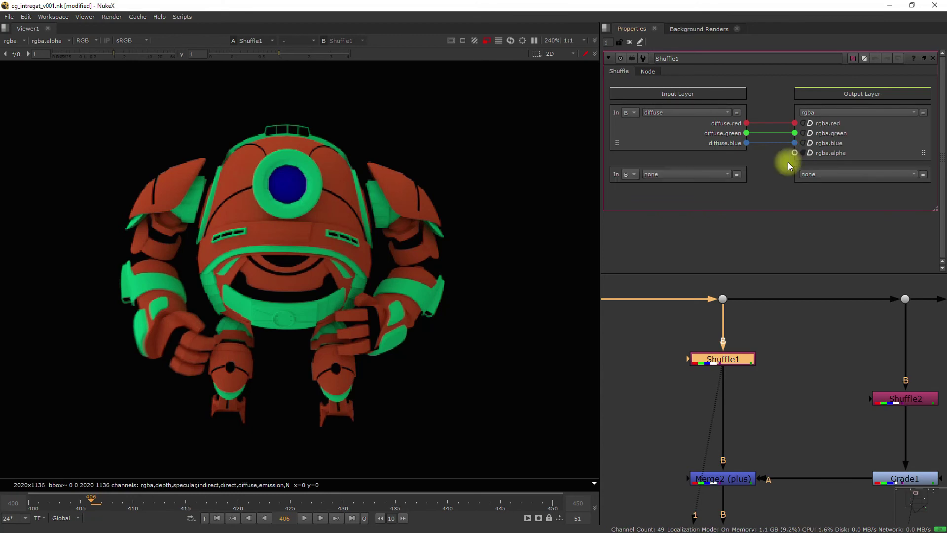
pyautogui.click(750, 397)
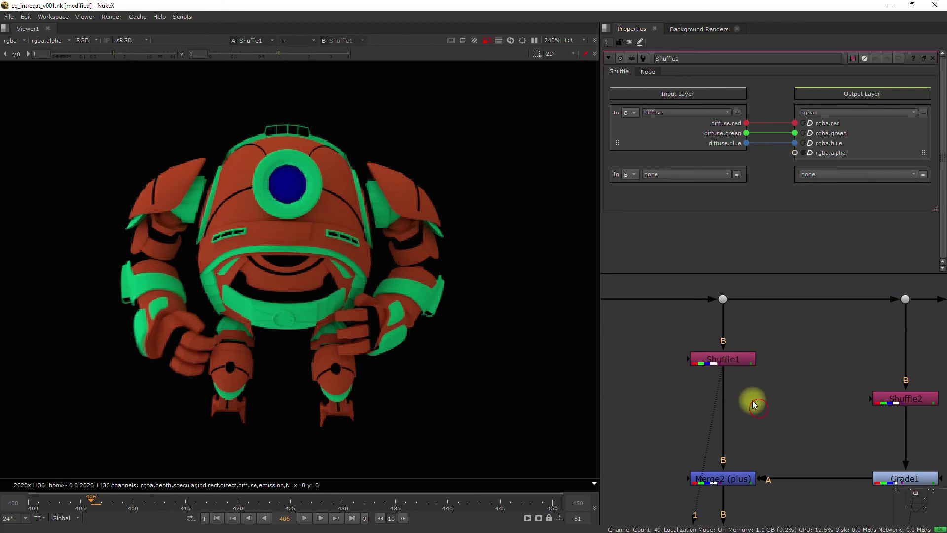
pyautogui.click(742, 362)
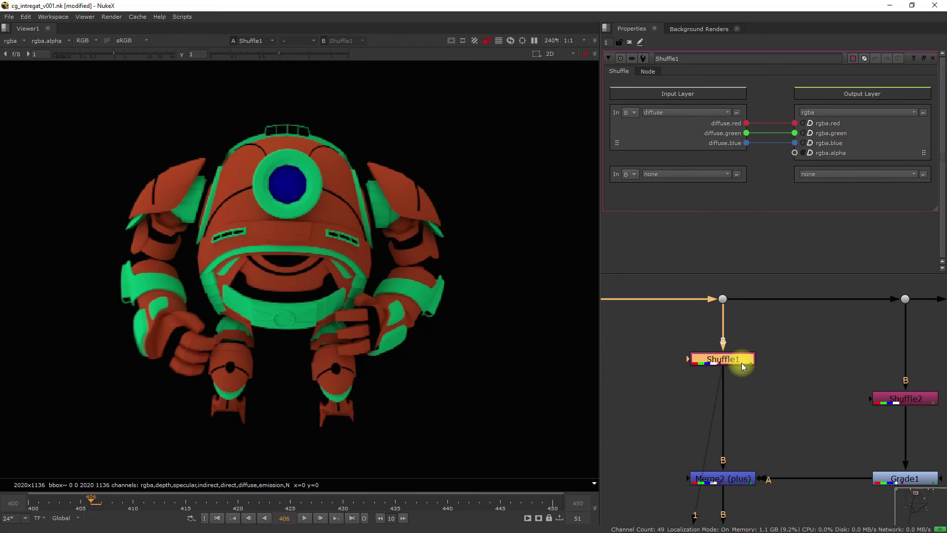
pyautogui.press('1')
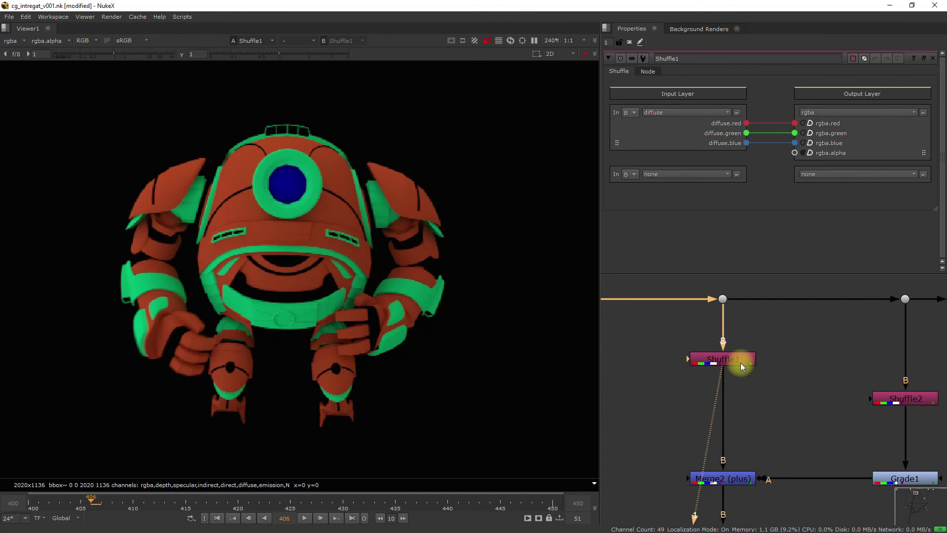
# View Shuffle2's output with its properties open, keeping direct as the input layer.
pyautogui.moveTo(912, 408); pyautogui.dragTo(824, 393, button='middle')
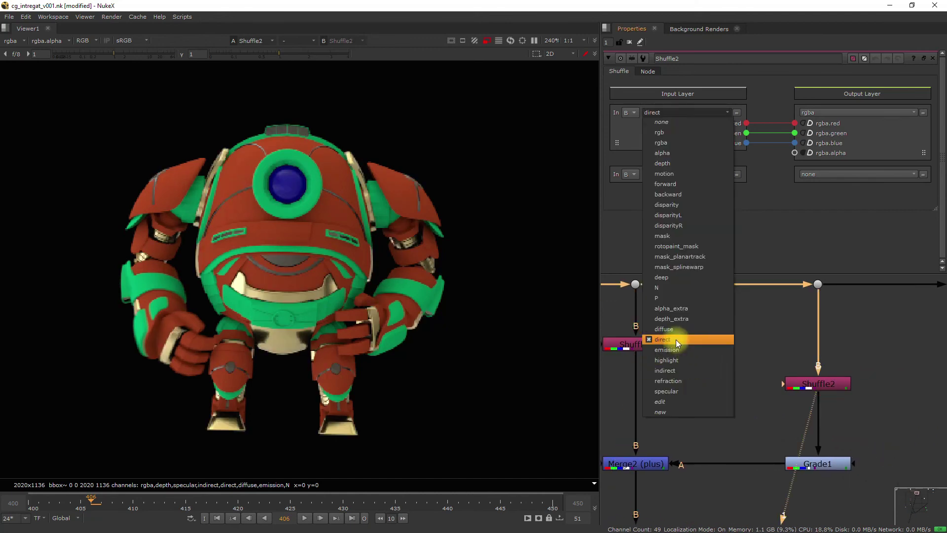
pyautogui.click(677, 340)
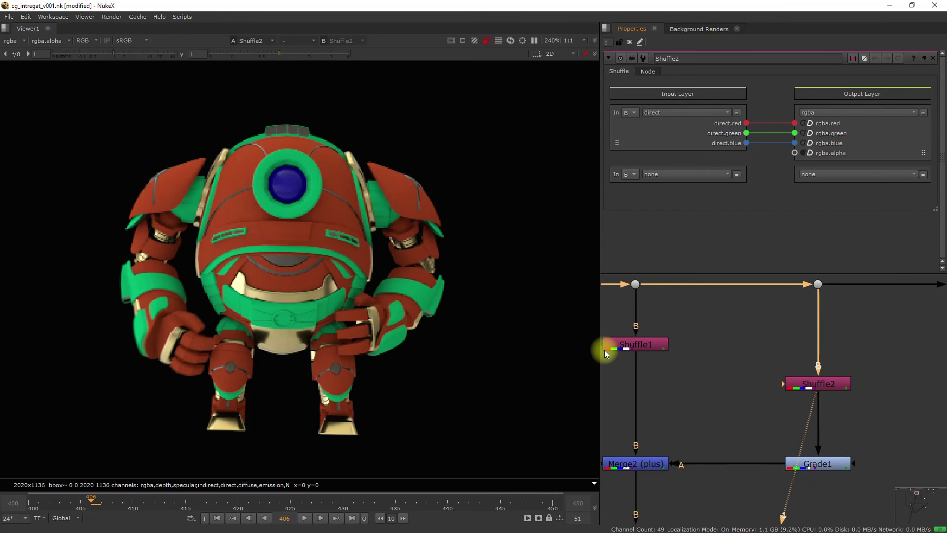
pyautogui.click(813, 384)
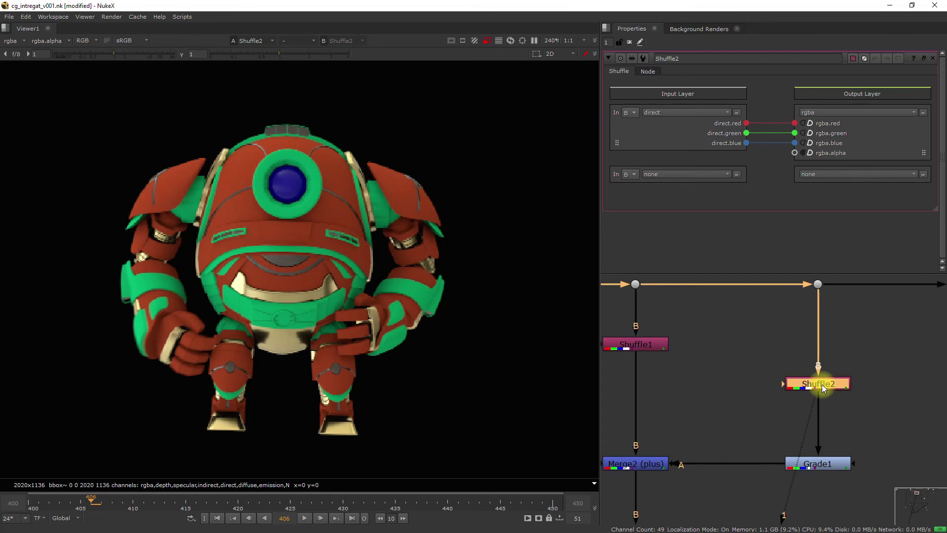
pyautogui.press('1')
# View the render at the dot feeding Shuffle2, followed by Shuffle1's diffuse output.
pyautogui.click(817, 285)
pyautogui.press('1')
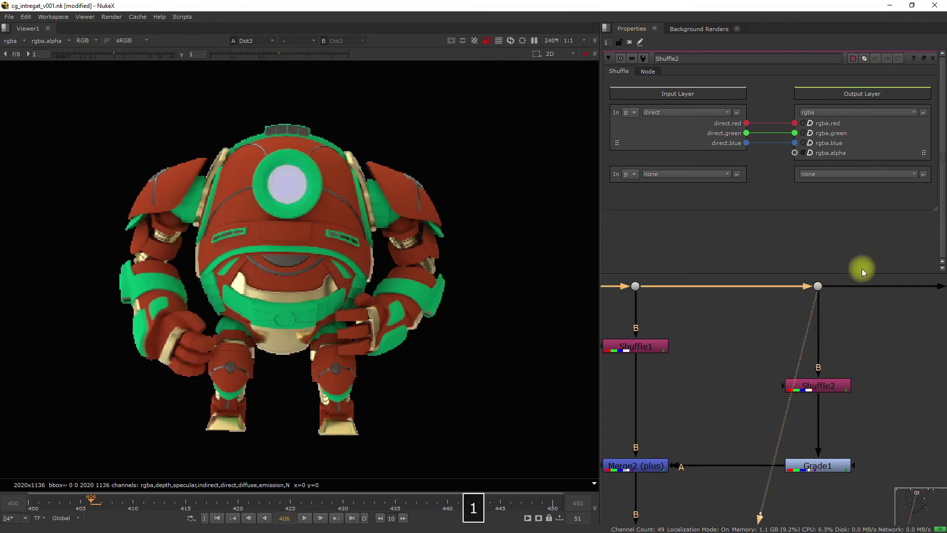
pyautogui.click(660, 351)
pyautogui.press('1')
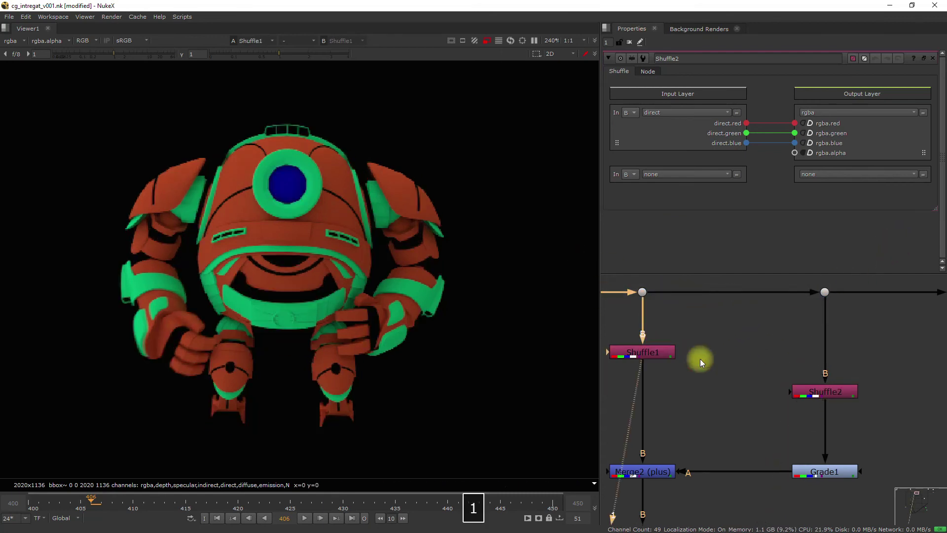
# Connect Shuffle2 to viewer input 2 and alternate with Shuffle1 on input 1 to compare the direct and diffuse passes.
pyautogui.click(804, 389)
pyautogui.press('2')
pyautogui.press('1')
pyautogui.press('2')
pyautogui.press('1')
pyautogui.press('2')
pyautogui.press('1')
pyautogui.press('2')
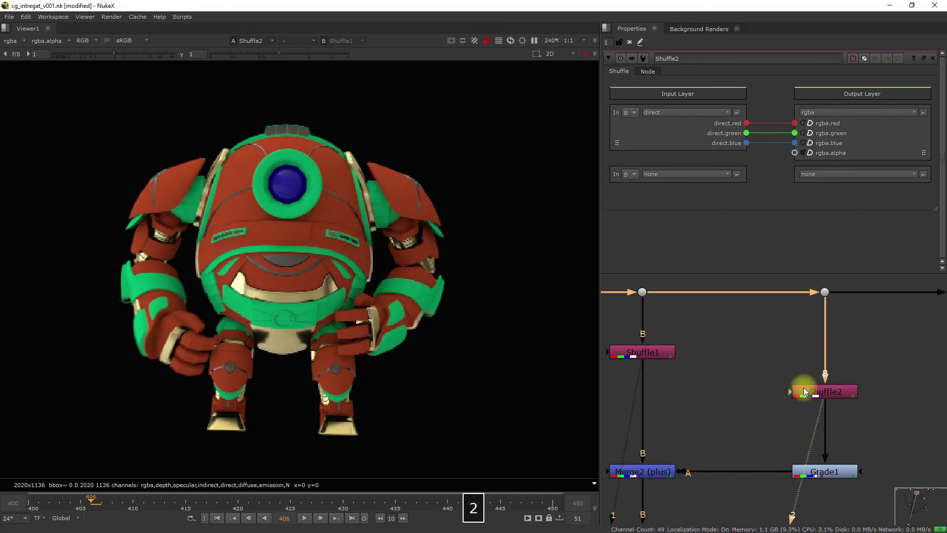
# Open Shuffle3's properties, view its output, and check which input layer is chosen in its layer list.
pyautogui.scroll(-3, 804, 387)
pyautogui.moveTo(761, 376); pyautogui.dragTo(741, 377, button='middle')
pyautogui.click(735, 372)
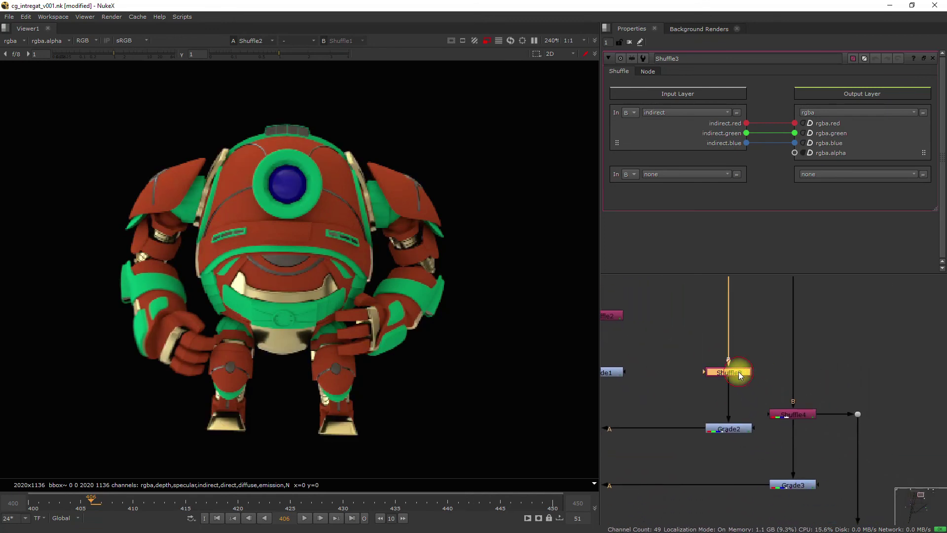
pyautogui.press('1')
pyautogui.click(673, 113)
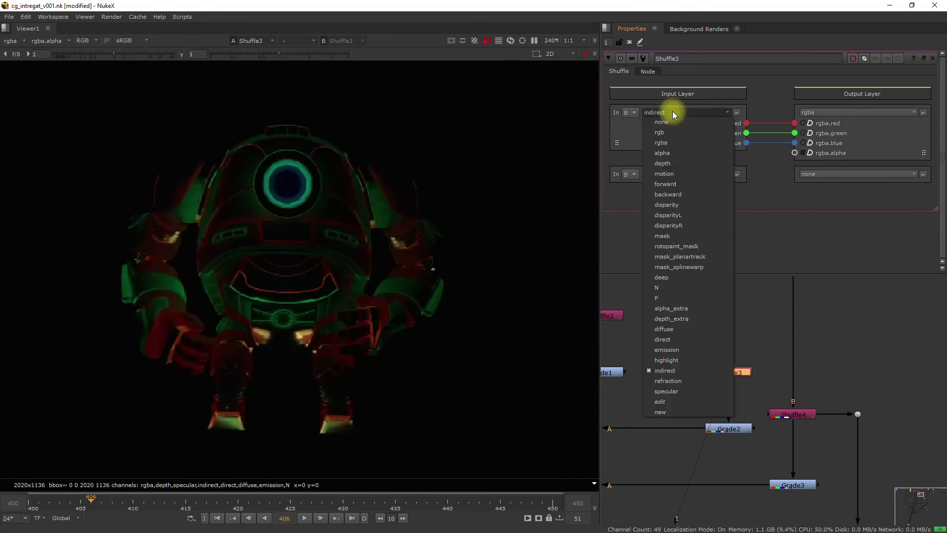
pyautogui.click(631, 341)
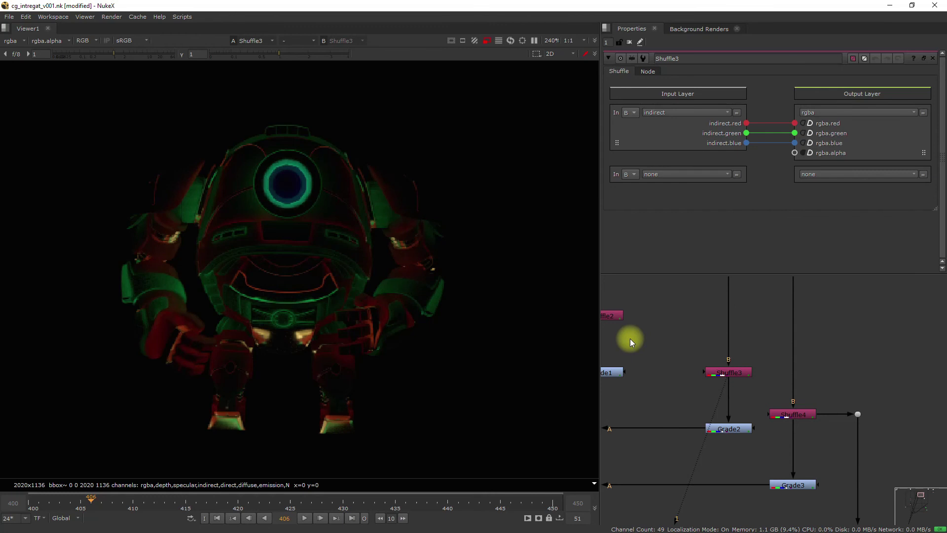
# View Shuffle2's output through viewer input 1 and open its properties.
pyautogui.moveTo(598, 361); pyautogui.dragTo(679, 357, button='middle')
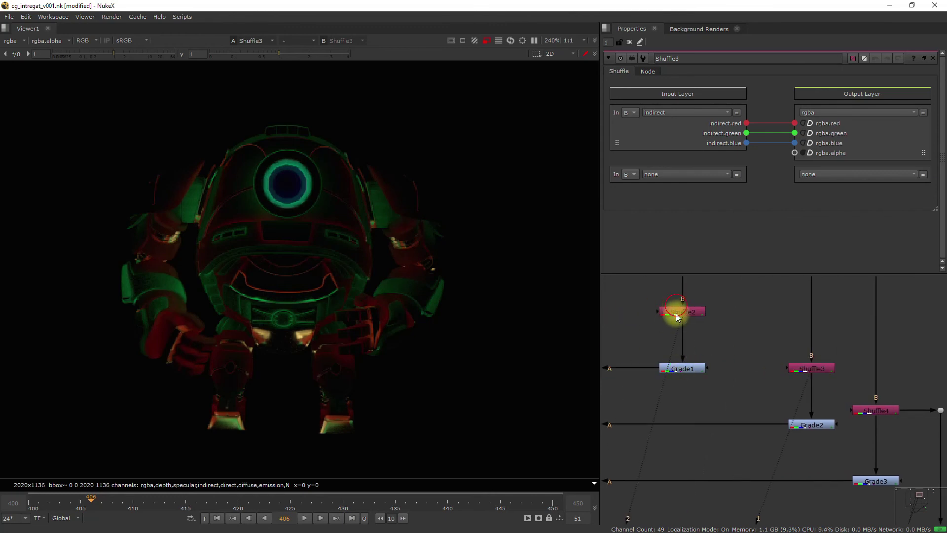
pyautogui.scroll(-2, 747, 330)
pyautogui.click(773, 364)
pyautogui.press('1')
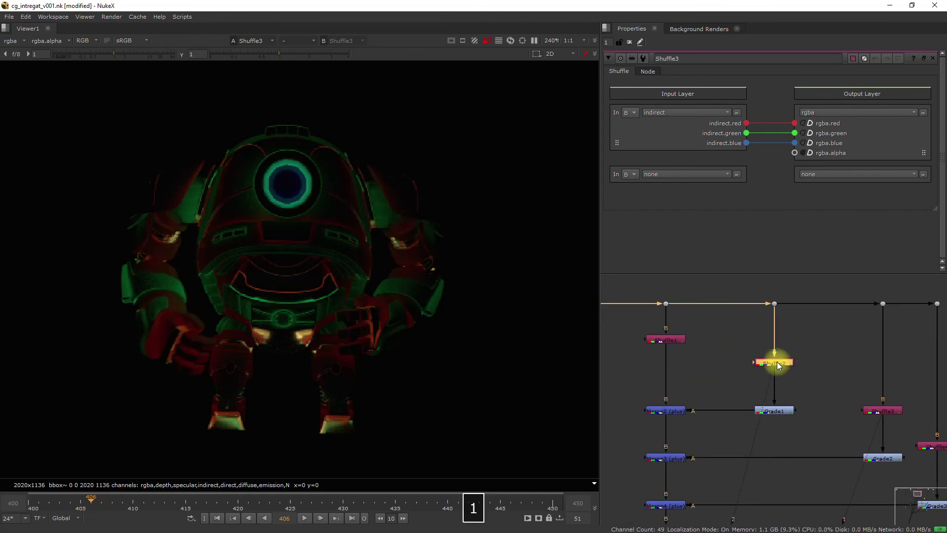
pyautogui.doubleClick(778, 364)
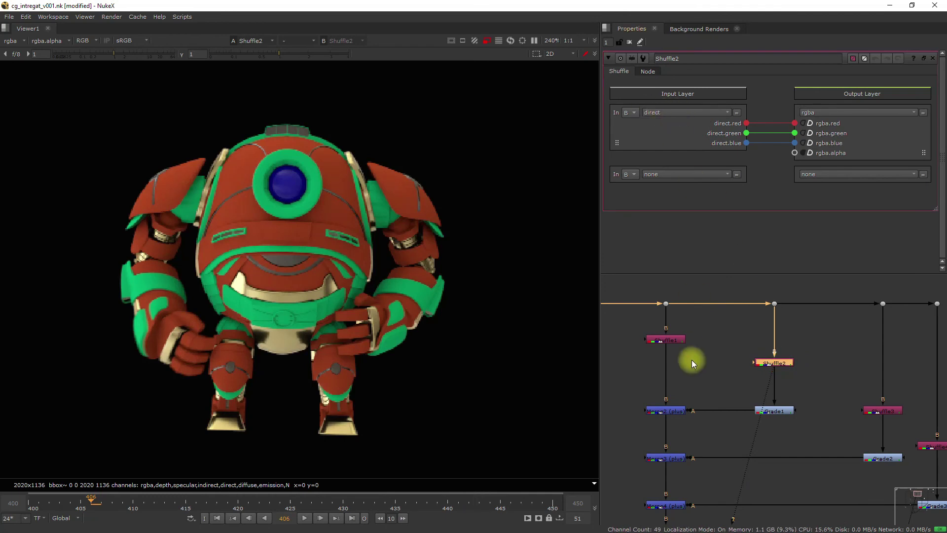
# Open Shuffle3's properties, connect it to viewer input 2, and return to Shuffle2's output to inspect the robot's torso up close.
pyautogui.moveTo(766, 386); pyautogui.dragTo(697, 356, button='middle')
pyautogui.doubleClick(819, 383)
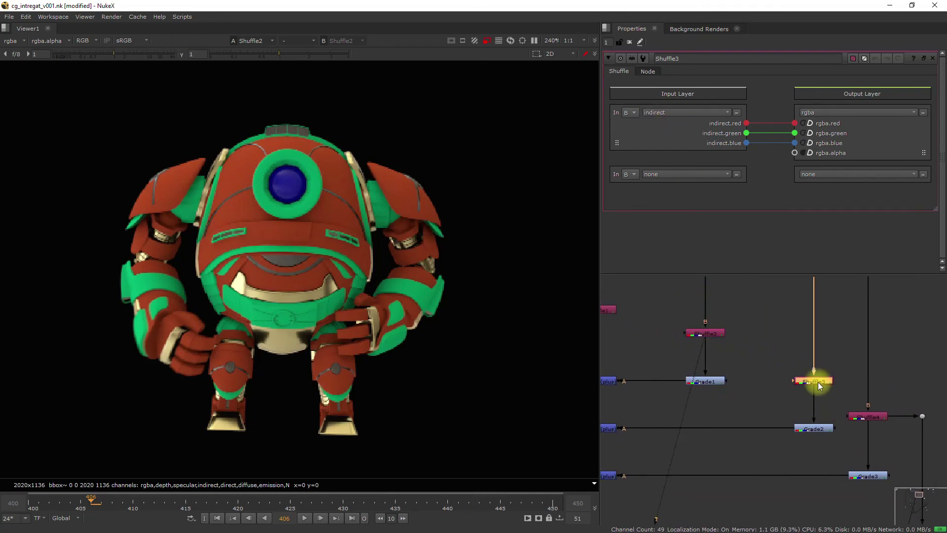
pyautogui.press('2')
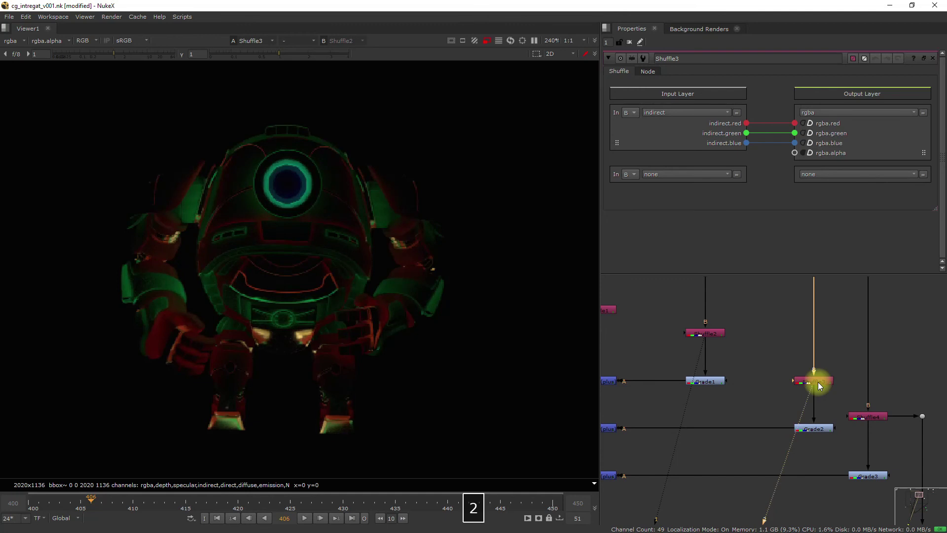
pyautogui.press('1')
pyautogui.scroll(5, 291, 290)
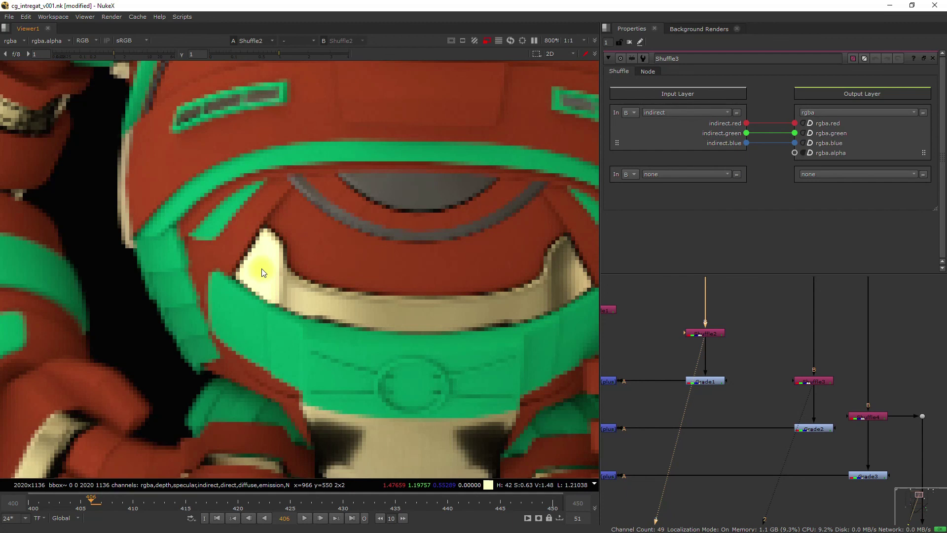
# Compare Shuffle3's indirect pass with Shuffle2's direct pass around the robot's torso through viewer input 1.
pyautogui.scroll(-2, 267, 261)
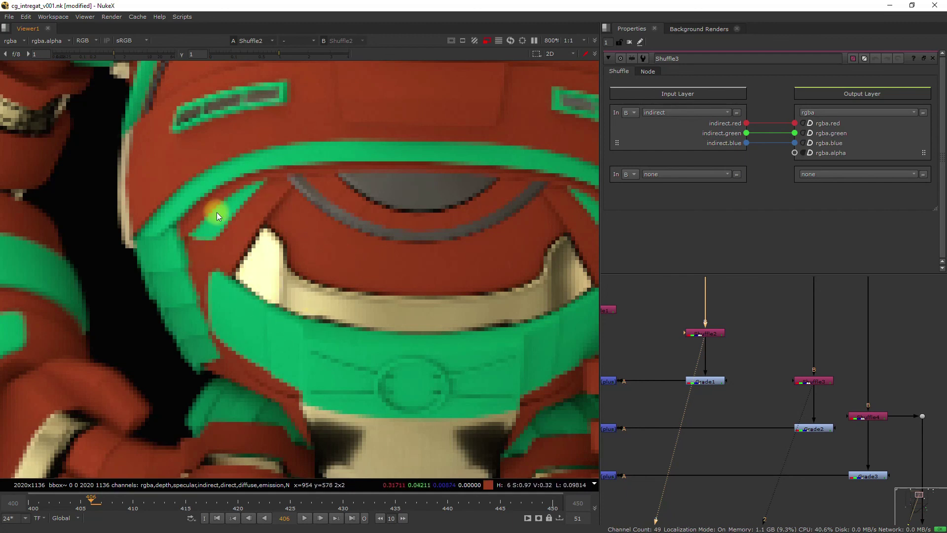
pyautogui.scroll(-1, 388, 307)
pyautogui.moveTo(389, 307); pyautogui.dragTo(391, 277, button='middle')
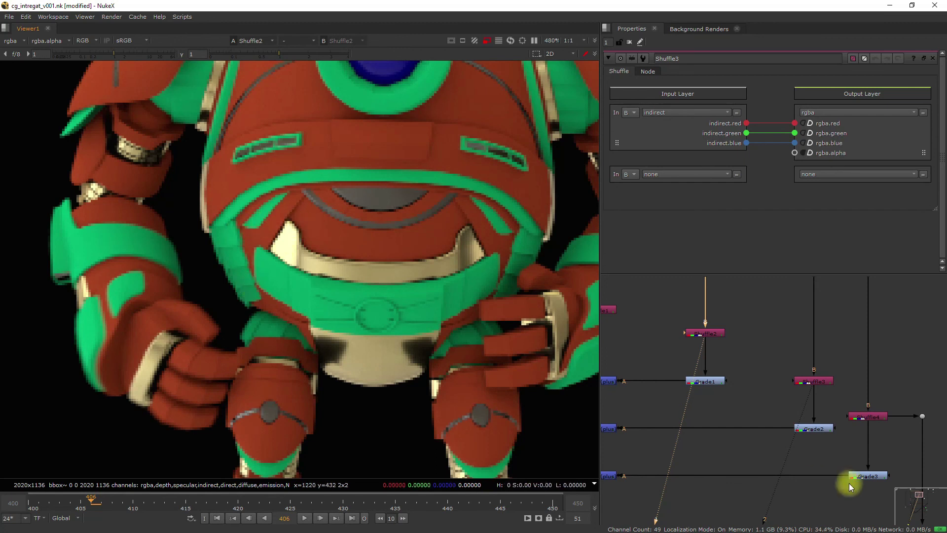
pyautogui.click(823, 387)
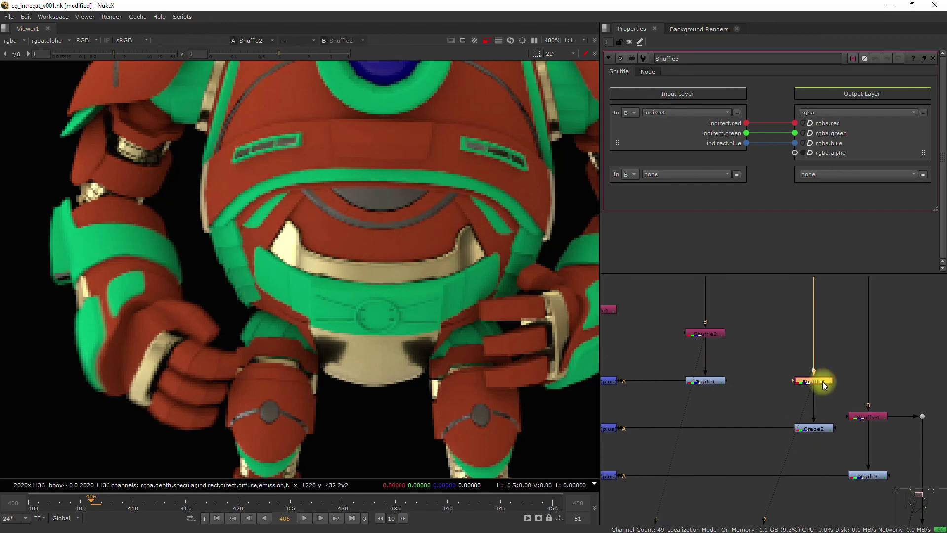
pyautogui.press('1')
pyautogui.press('2')
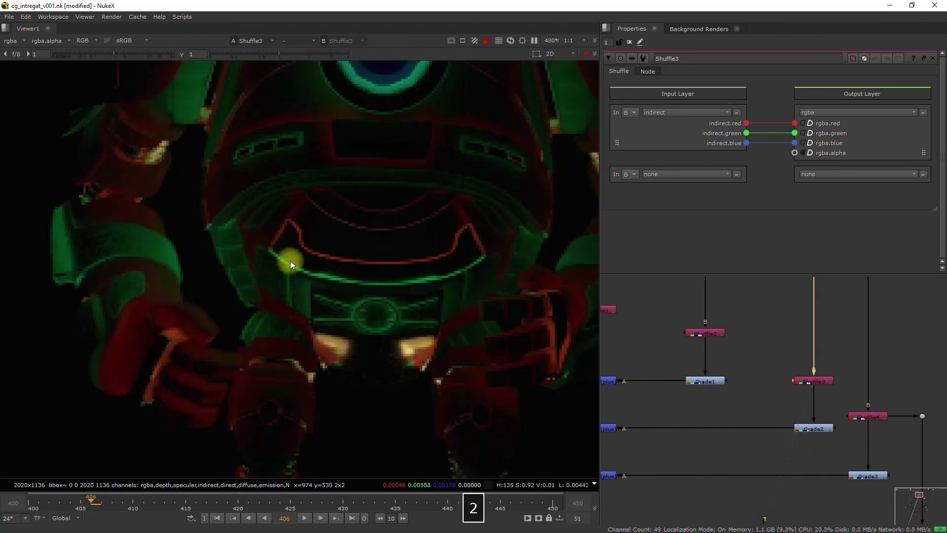
pyautogui.click(715, 333)
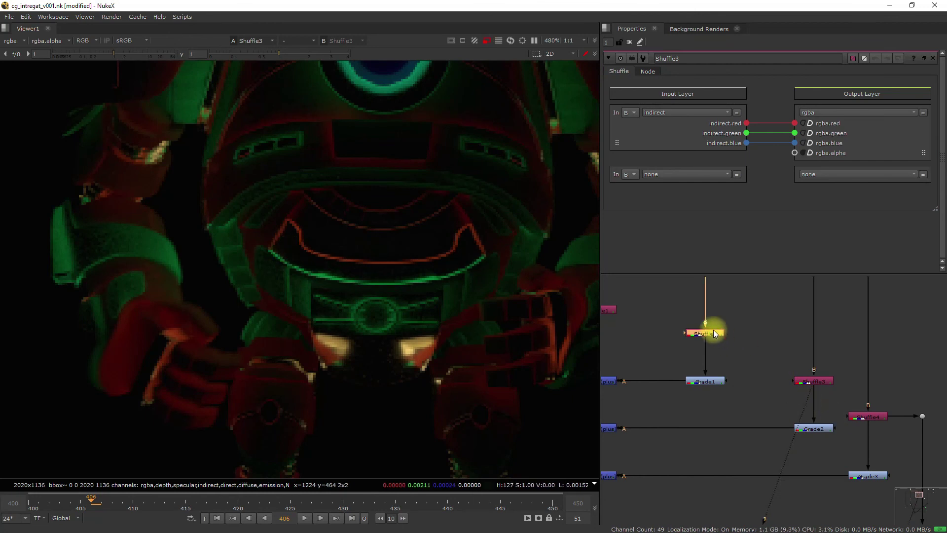
pyautogui.press('1')
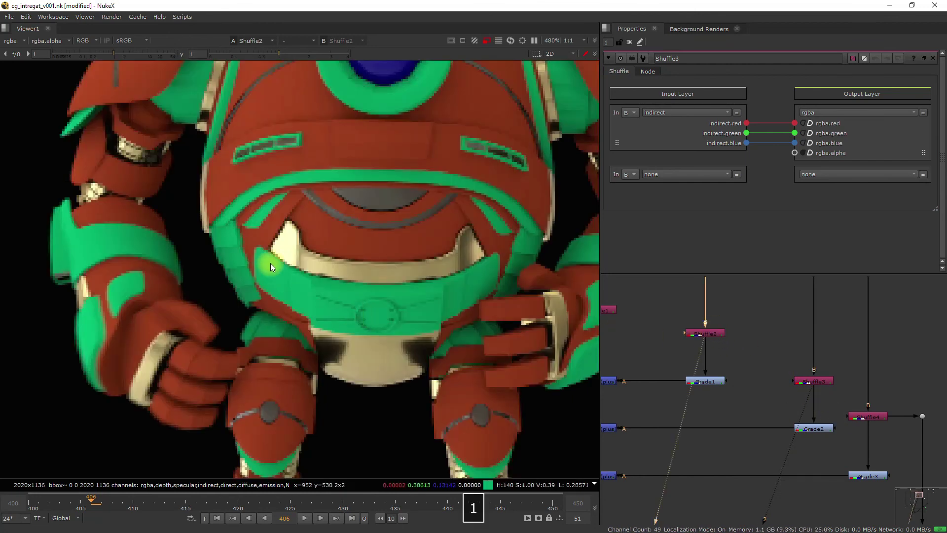
pyautogui.scroll(3, 289, 237)
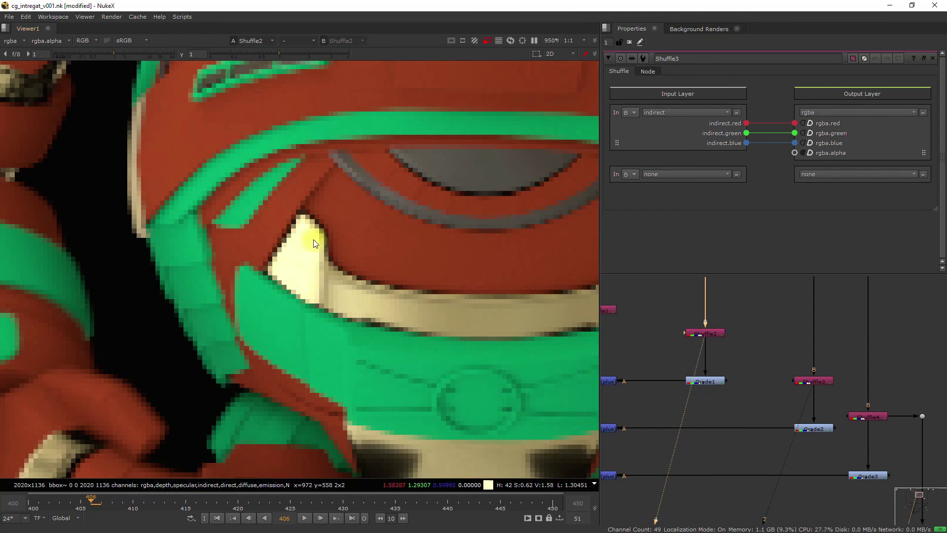
# View Shuffle3 through viewer input 2 and alternate with Shuffle2 on input 1 to compare the indirect and direct passes.
pyautogui.click(808, 379)
pyautogui.press('2')
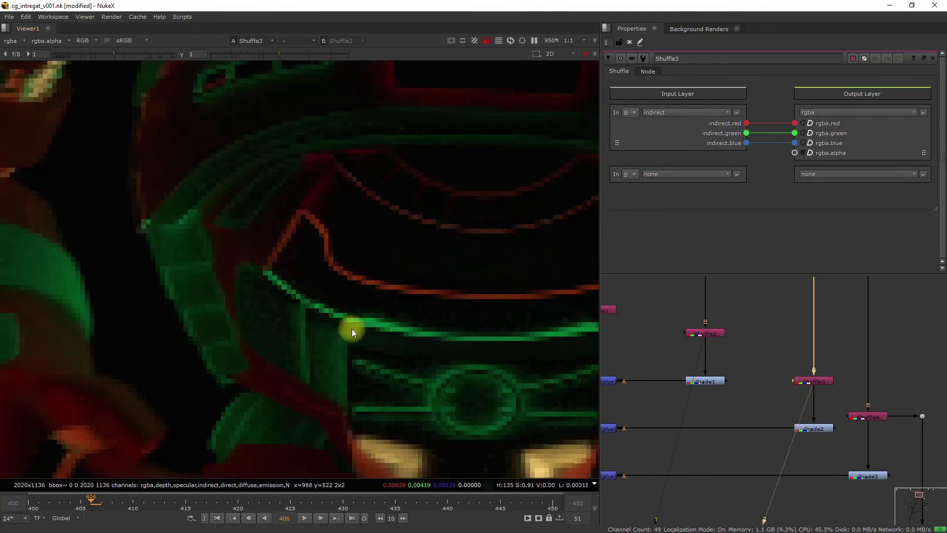
pyautogui.scroll(-3, 315, 236)
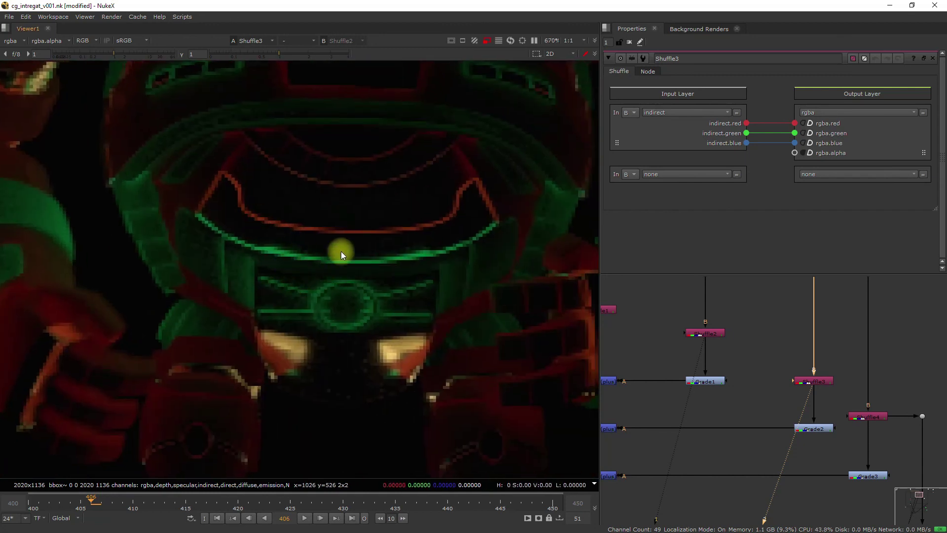
pyautogui.press('1')
pyautogui.press('2')
pyautogui.press('1')
pyautogui.press('2')
pyautogui.scroll(-5, 234, 253)
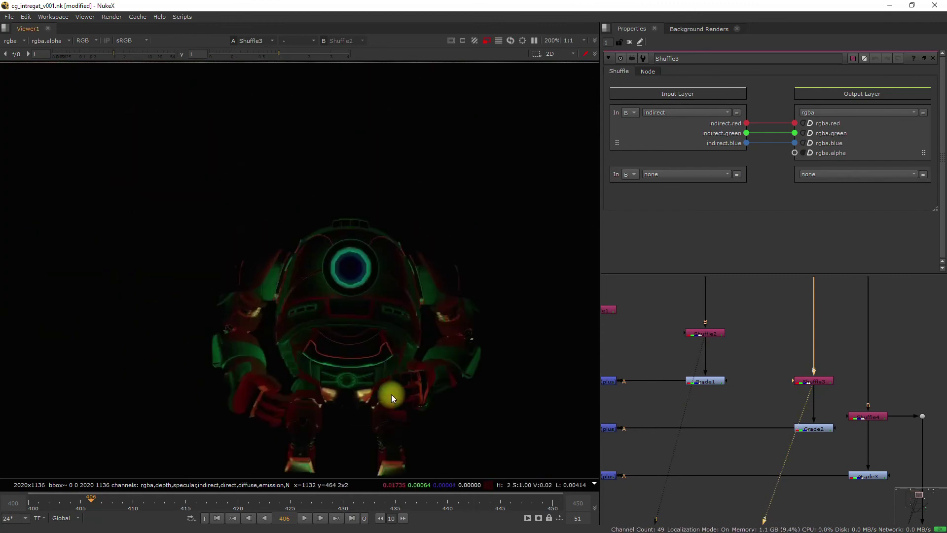
# Open the properties of Shuffle2 and Shuffle3 in turn, viewing each node's output to match it with its input layer.
pyautogui.click(712, 331)
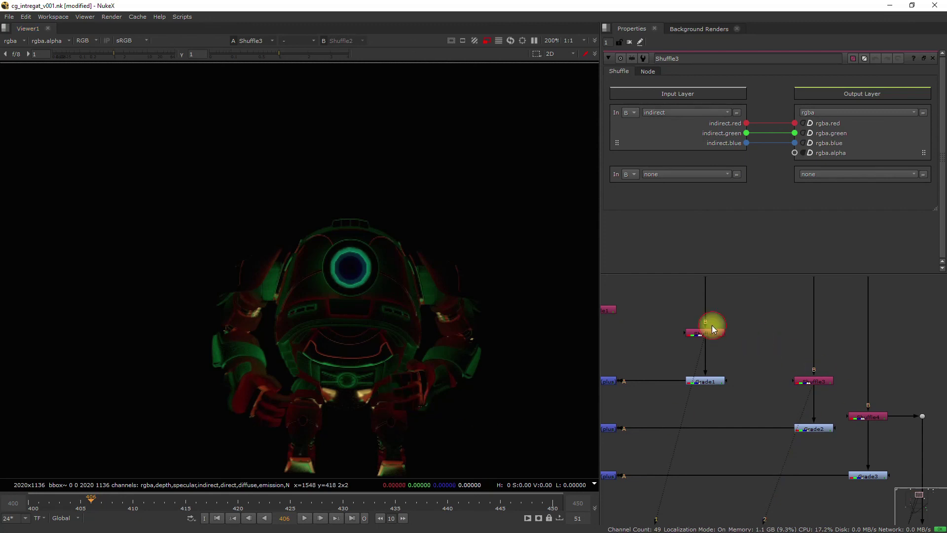
pyautogui.press('1')
pyautogui.doubleClick(706, 333)
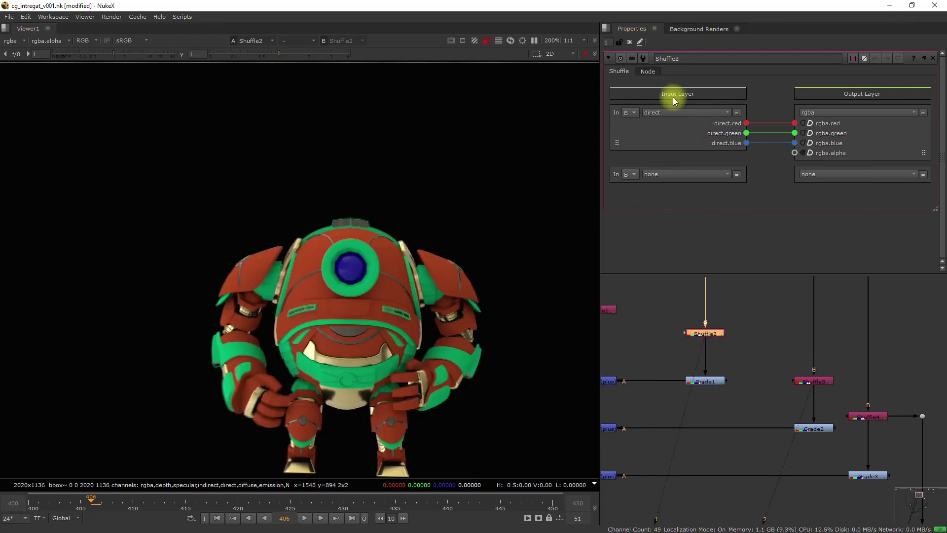
pyautogui.moveTo(728, 384); pyautogui.dragTo(586, 353, button='middle')
pyautogui.doubleClick(683, 351)
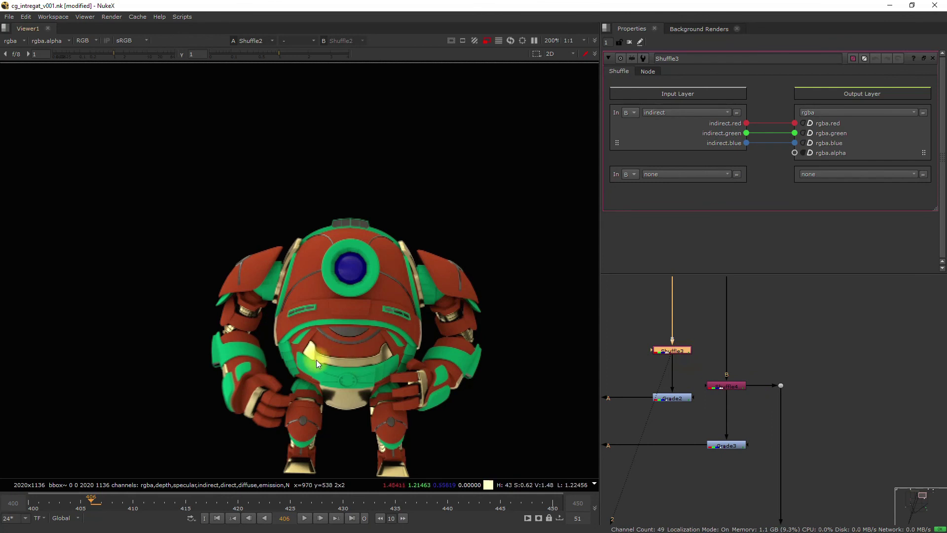
pyautogui.press('1')
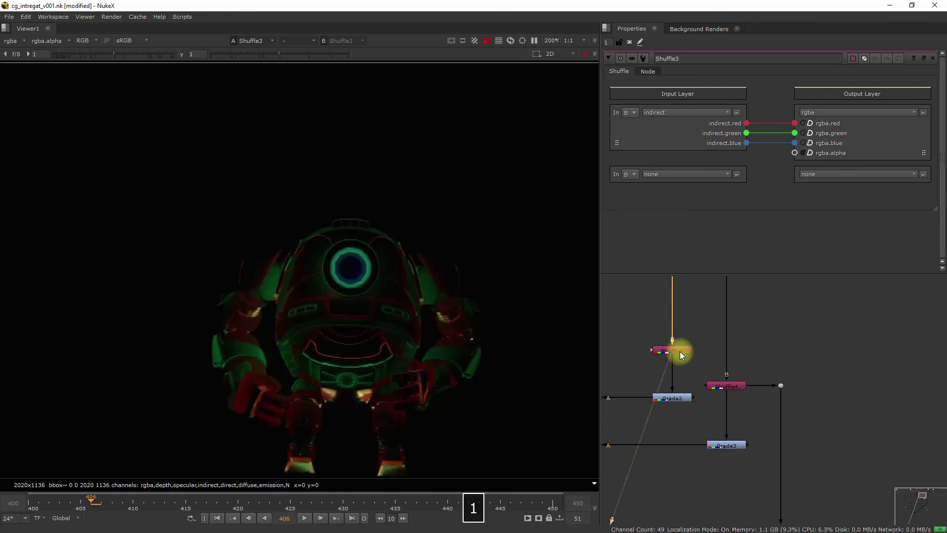
# Open Shuffle4's properties and view its specular pass in the viewer.
pyautogui.moveTo(681, 356); pyautogui.dragTo(823, 368, button='middle')
pyautogui.click(824, 368)
pyautogui.press('1')
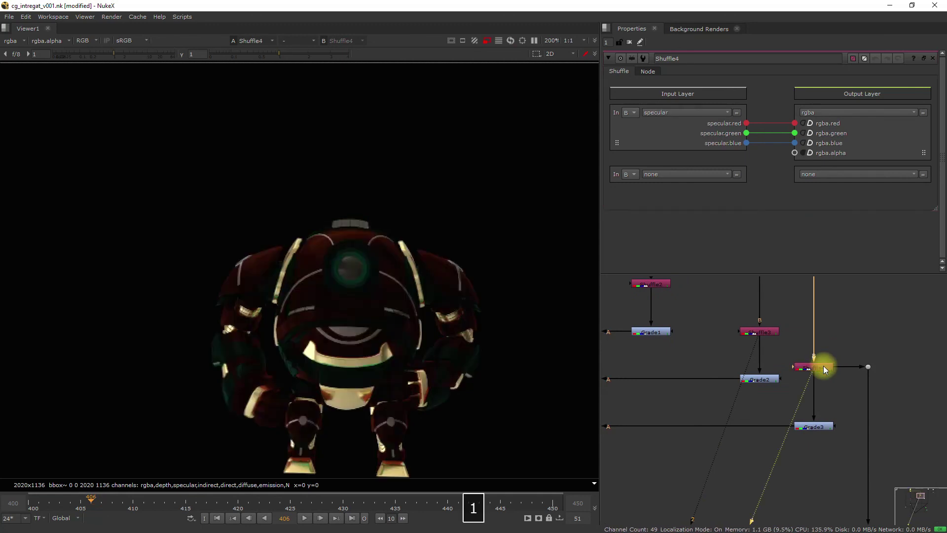
pyautogui.scroll(-2, 749, 375)
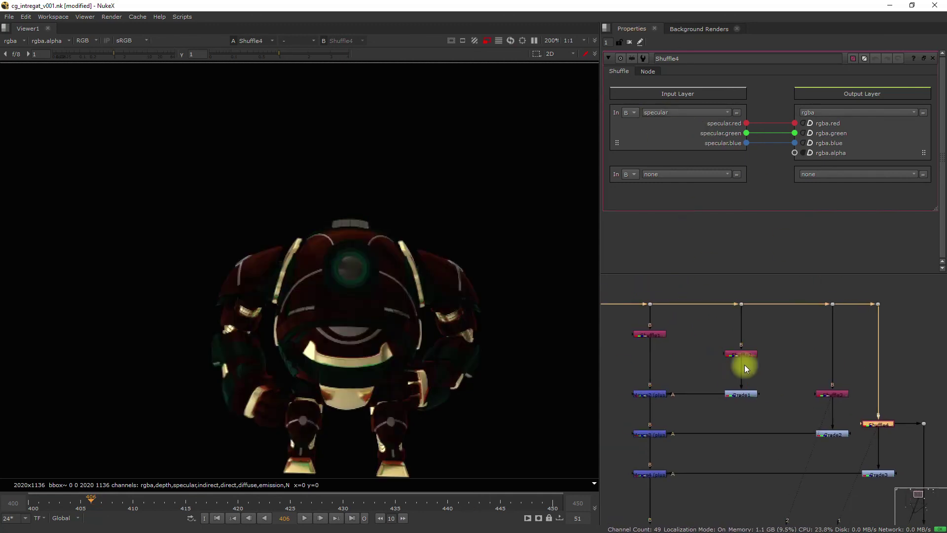
# View the source render at Dot2, return to Shuffle4's output, and check its input layer list, keeping specular.
pyautogui.moveTo(672, 313); pyautogui.dragTo(623, 291)
pyautogui.press('1')
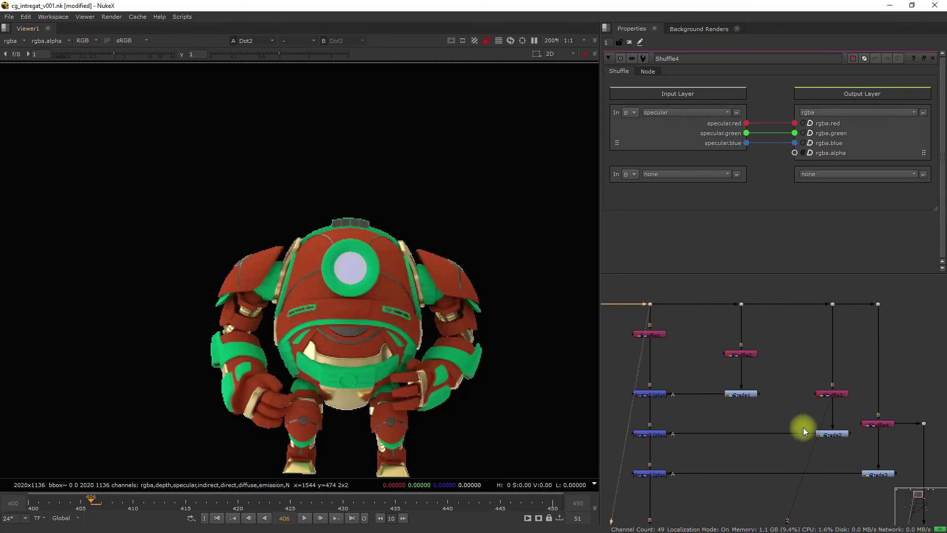
pyautogui.moveTo(803, 427); pyautogui.dragTo(738, 354, button='middle')
pyautogui.click(715, 344)
pyautogui.press('1')
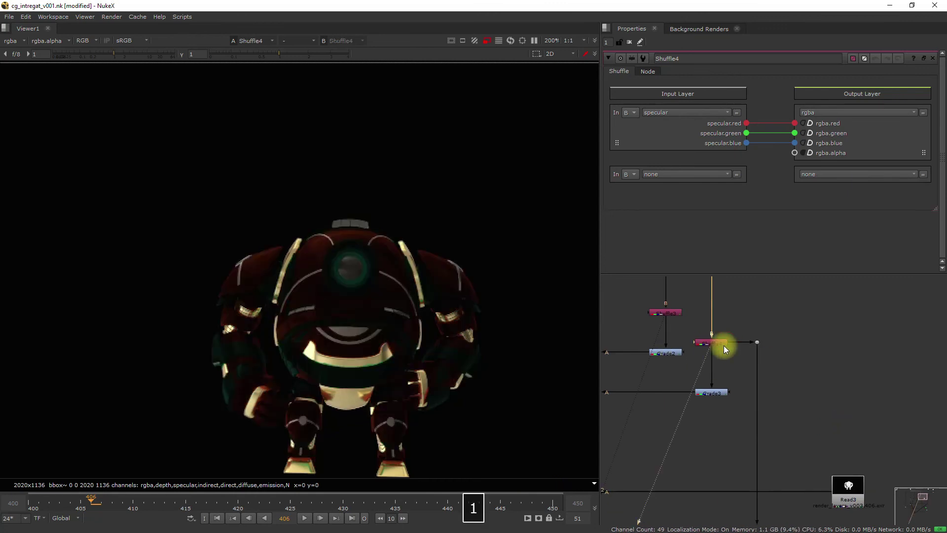
pyautogui.click(674, 114)
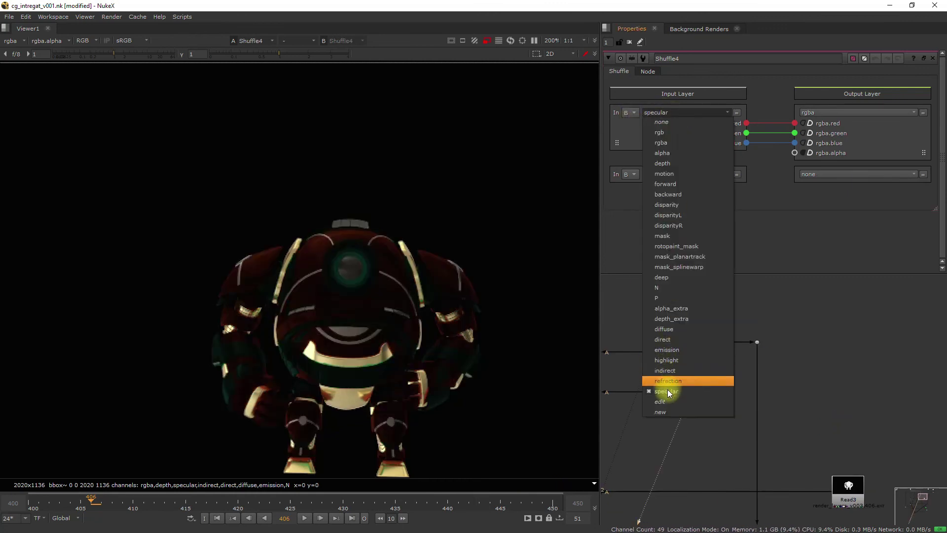
pyautogui.click(666, 392)
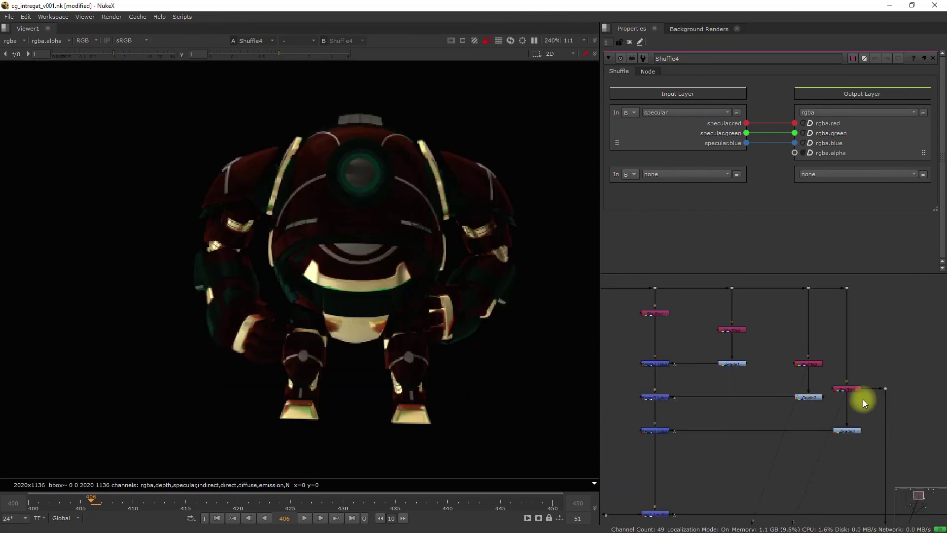
# View Merge4's combined output and reposition Shuffle1, Shuffle2 and Shuffle3 along their branches in the node graph.
pyautogui.click(661, 432)
pyautogui.press('1')
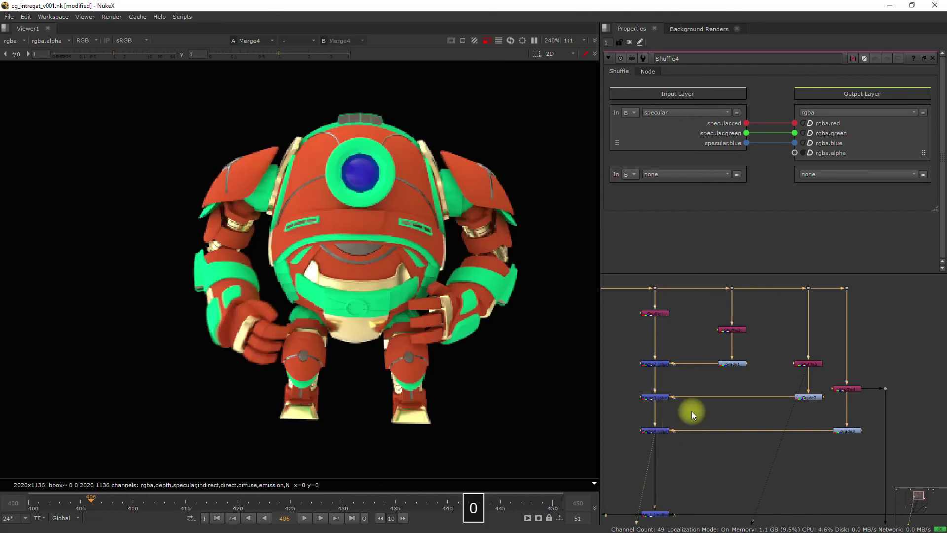
pyautogui.moveTo(662, 320); pyautogui.dragTo(662, 332)
pyautogui.moveTo(743, 335); pyautogui.dragTo(744, 319)
pyautogui.moveTo(803, 362); pyautogui.dragTo(815, 323)
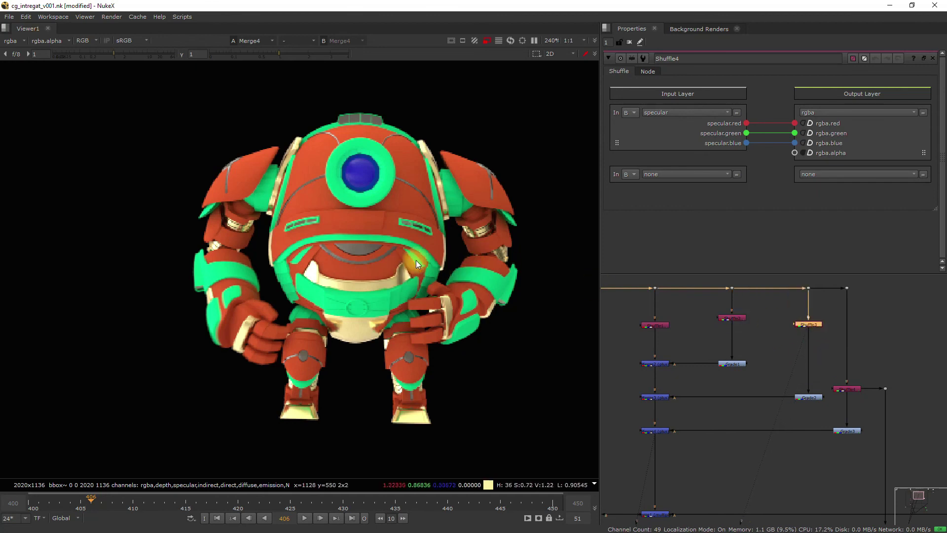
pyautogui.click(857, 390)
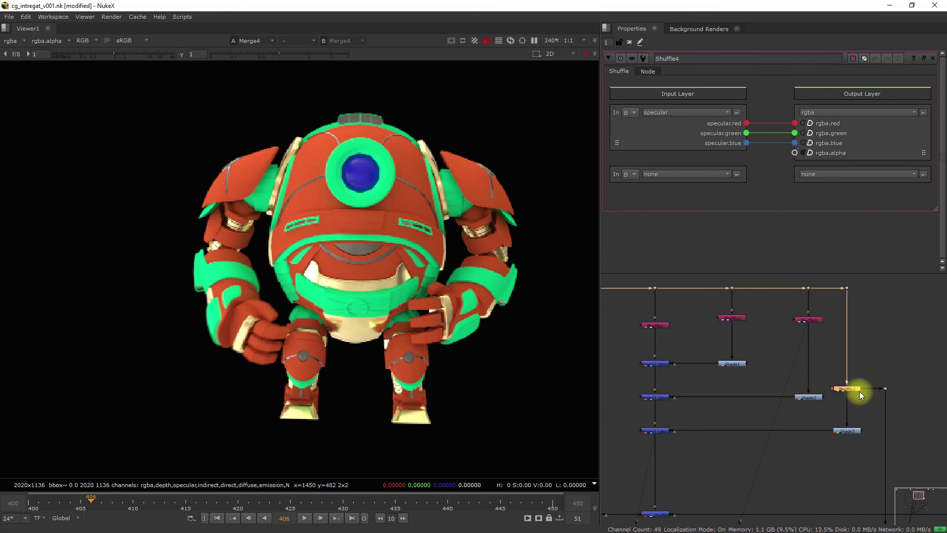
pyautogui.moveTo(810, 321); pyautogui.dragTo(810, 341)
pyautogui.scroll(3, 389, 265)
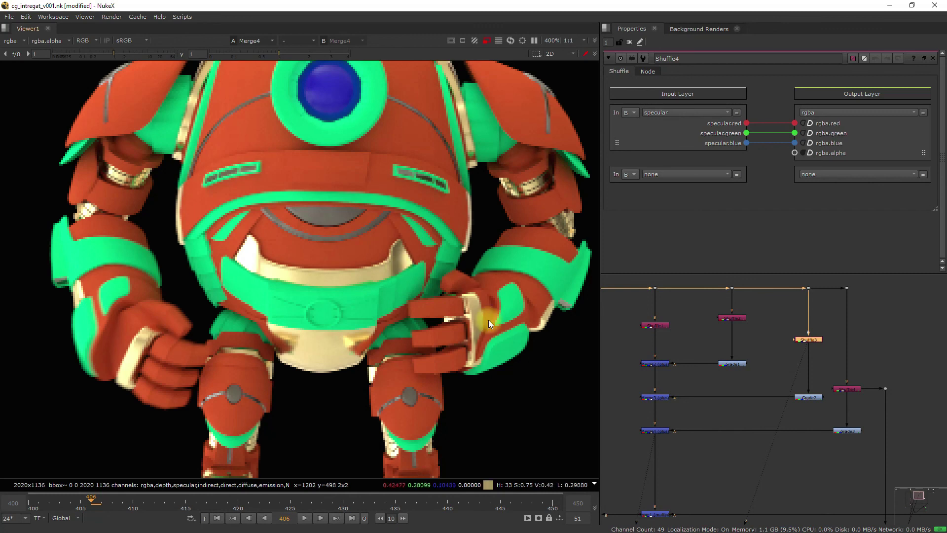
# Open Read2's properties and examine the robot's source render at Dot2.
pyautogui.click(850, 392)
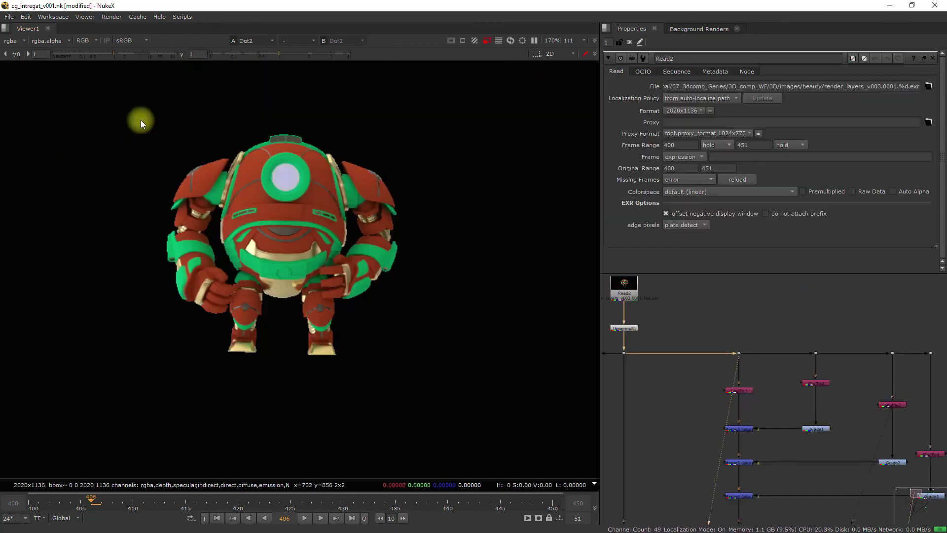
pyautogui.moveTo(139, 119); pyautogui.dragTo(430, 383)
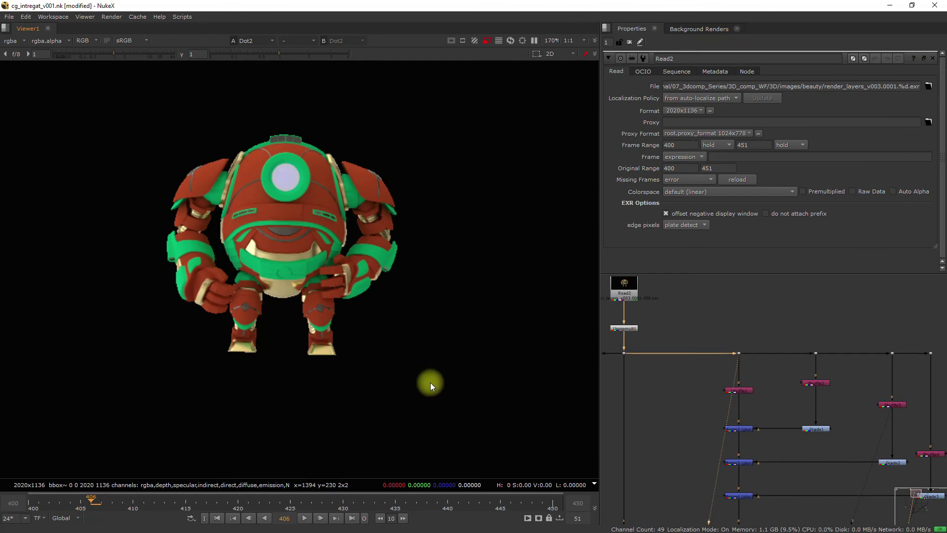
pyautogui.moveTo(902, 459); pyautogui.dragTo(896, 456, button='middle')
# Step the viewer through the Shuffle branches up to Shuffle3 and Shuffle4 to review the extracted passes one by one.
pyautogui.click(812, 390)
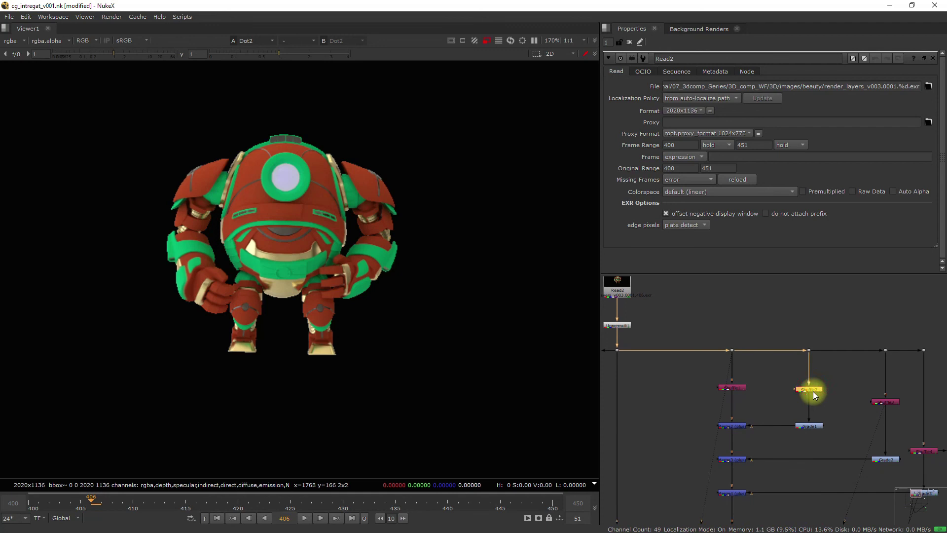
pyautogui.moveTo(812, 392); pyautogui.dragTo(744, 371, button='middle')
pyautogui.moveTo(706, 351); pyautogui.dragTo(883, 445)
pyautogui.scroll(-3, 691, 343)
pyautogui.press('1')
pyautogui.click(779, 353)
pyautogui.press('1')
pyautogui.click(803, 382)
pyautogui.press('1')
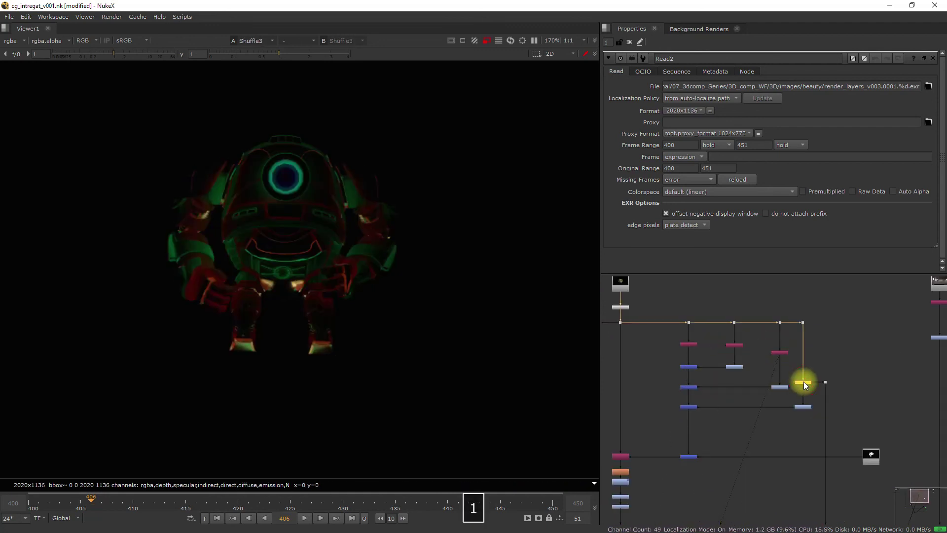
# View the merged passes at Merge4, and compare them with the result at Copy1 further down the tree.
pyautogui.click(690, 407)
pyautogui.press('1')
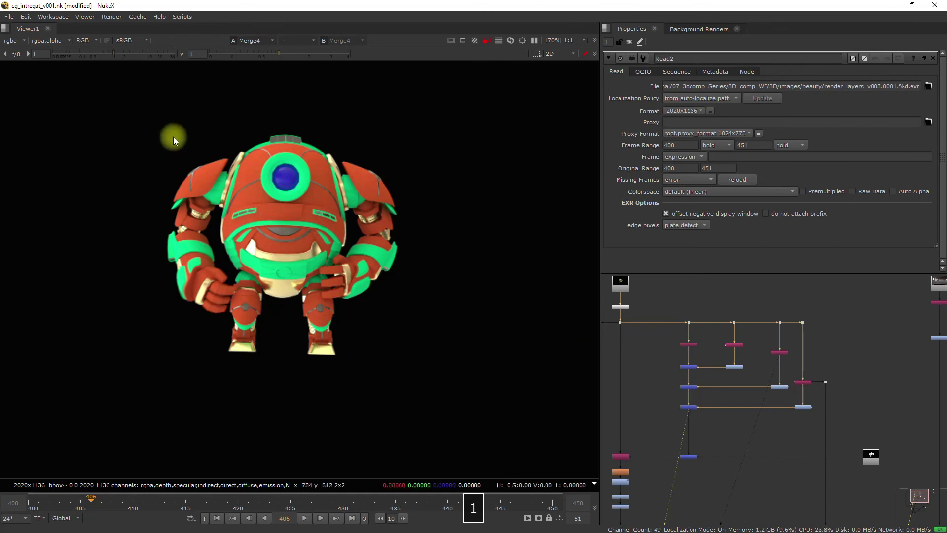
pyautogui.click(622, 457)
pyautogui.press('1')
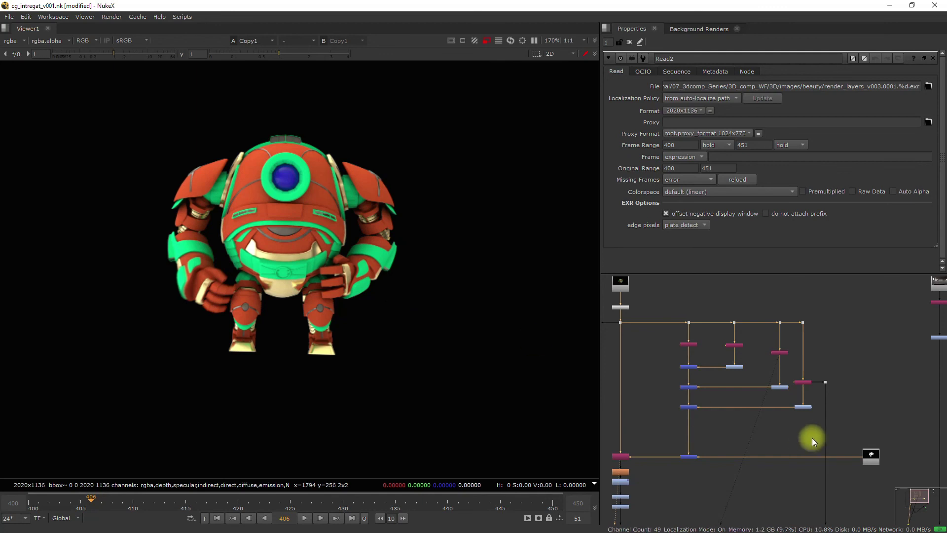
# Open the properties of Read3, the ao_robo render, and inspect its ambient occlusion pass on the robot up close.
pyautogui.scroll(3, 811, 437)
pyautogui.click(813, 413)
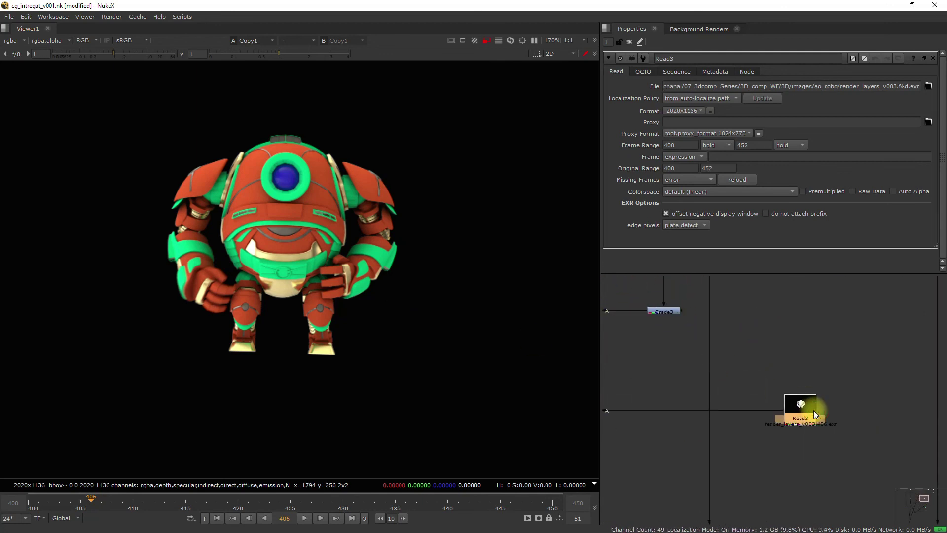
pyautogui.press('1')
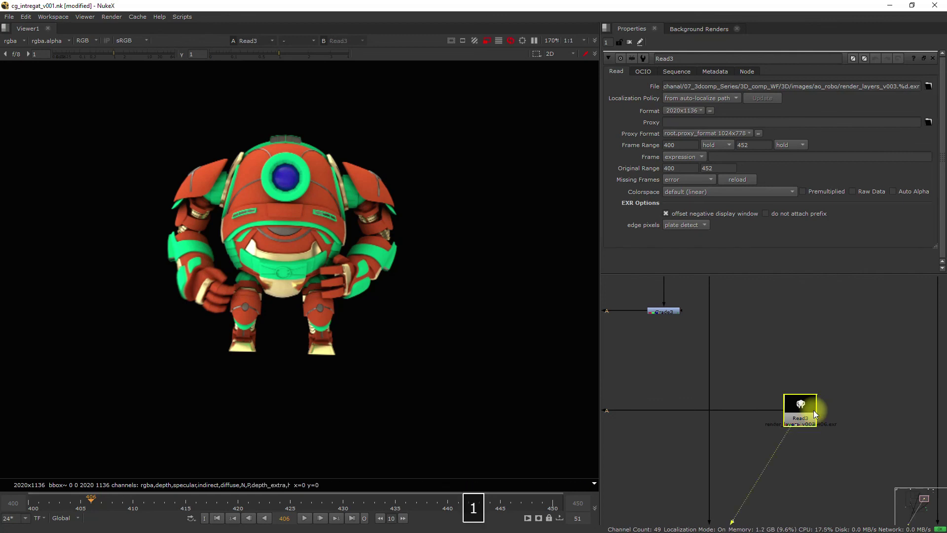
pyautogui.moveTo(141, 121); pyautogui.dragTo(428, 355)
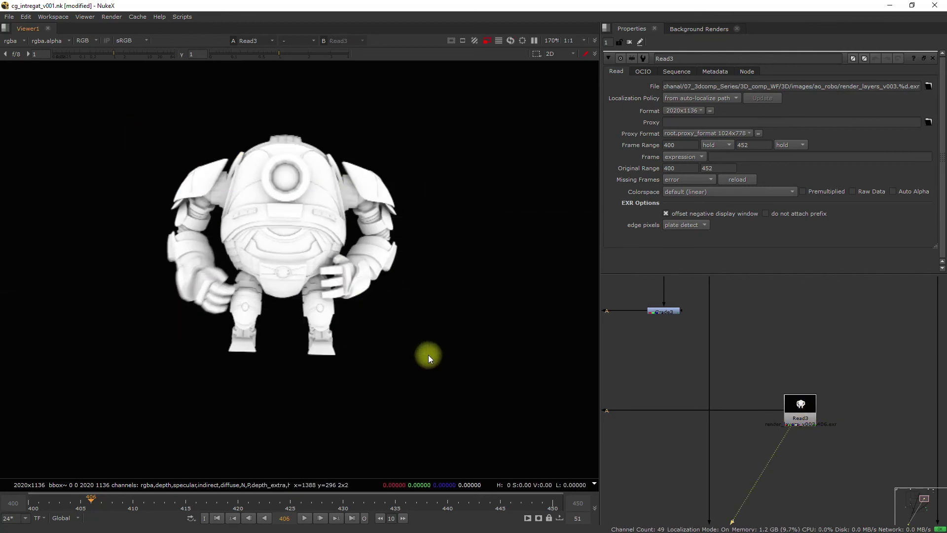
pyautogui.click(798, 404)
pyautogui.press('1')
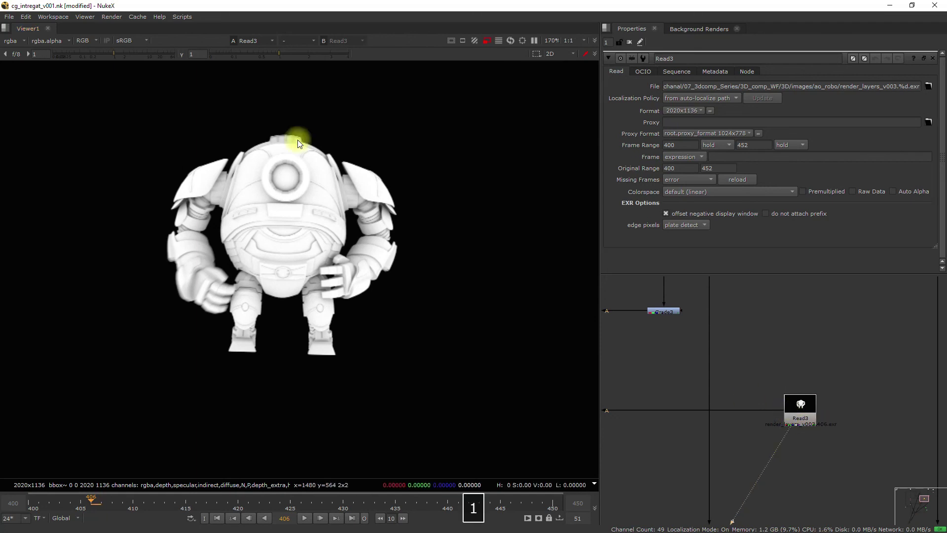
pyautogui.scroll(5, 268, 189)
pyautogui.scroll(-3, 667, 342)
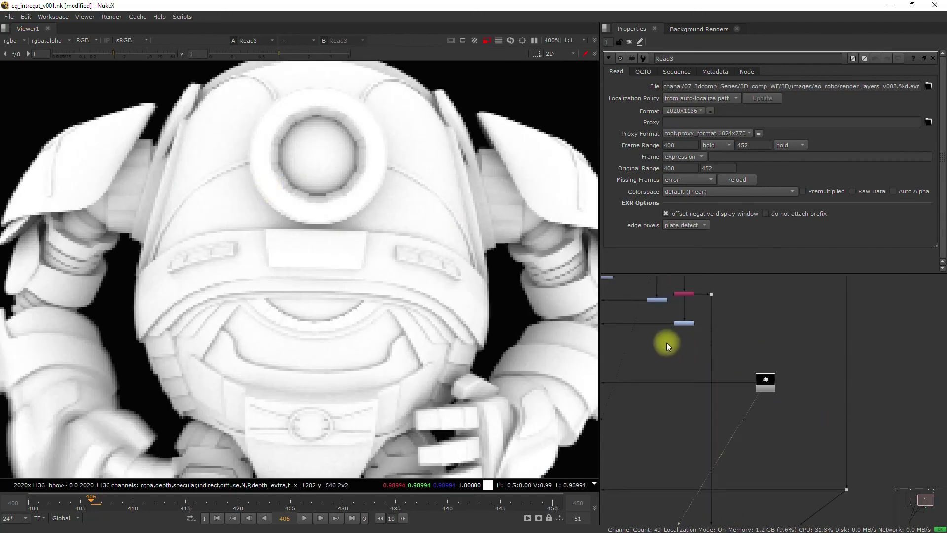
# View the robot's source render at Dot2 and inspect the whole figure from the shoulders to the hands.
pyautogui.moveTo(667, 342); pyautogui.dragTo(745, 358, button='middle')
pyautogui.click(706, 312)
pyautogui.press('1')
pyautogui.scroll(2, 466, 230)
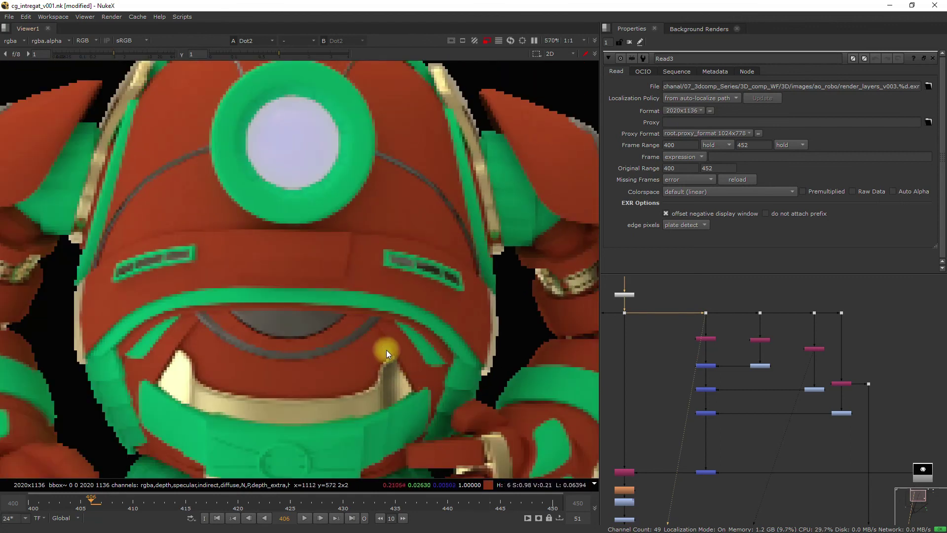
pyautogui.moveTo(924, 428); pyautogui.dragTo(835, 367, button='middle')
pyautogui.scroll(-3, 324, 283)
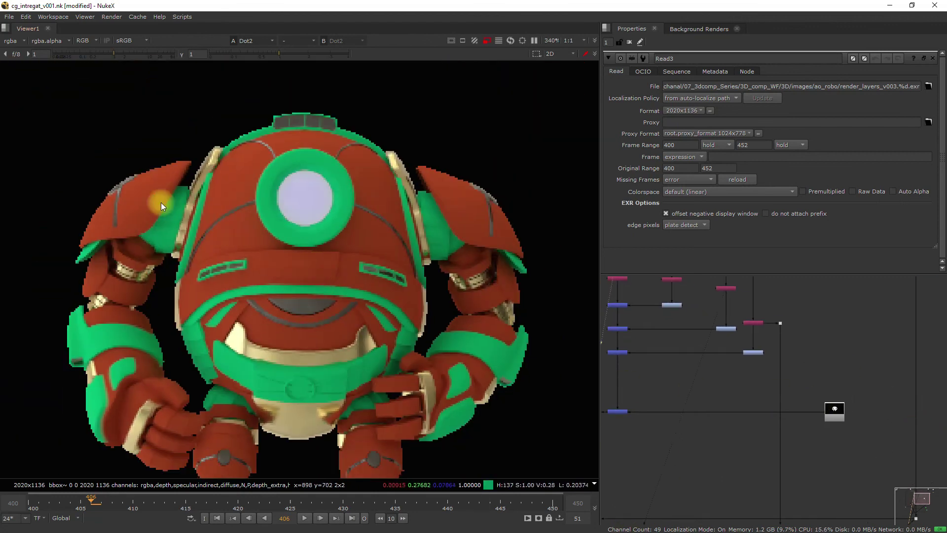
pyautogui.moveTo(125, 167); pyautogui.dragTo(504, 450)
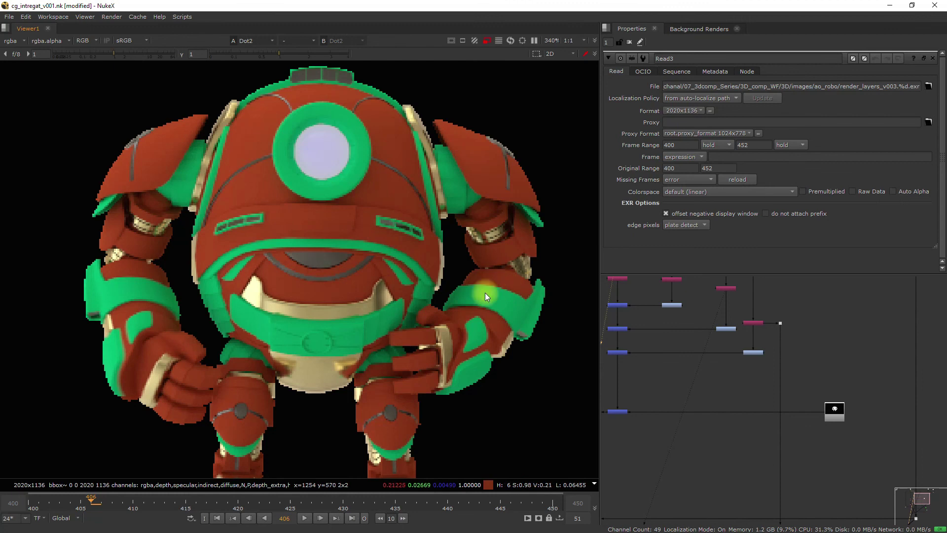
# Examine the shading on the robot's forearm, hand and fingers up close in the Dot2 render.
pyautogui.scroll(5, 493, 295)
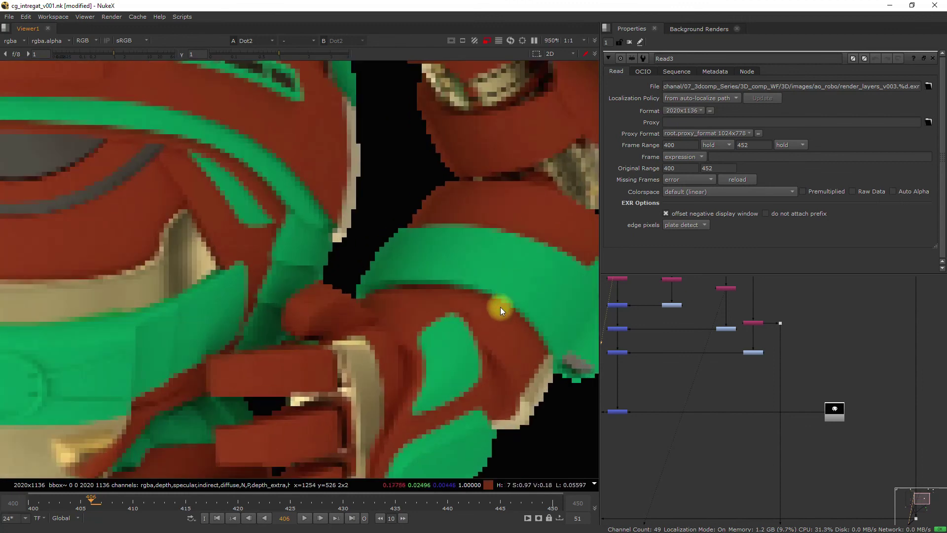
pyautogui.scroll(-5, 501, 319)
pyautogui.scroll(1, 505, 282)
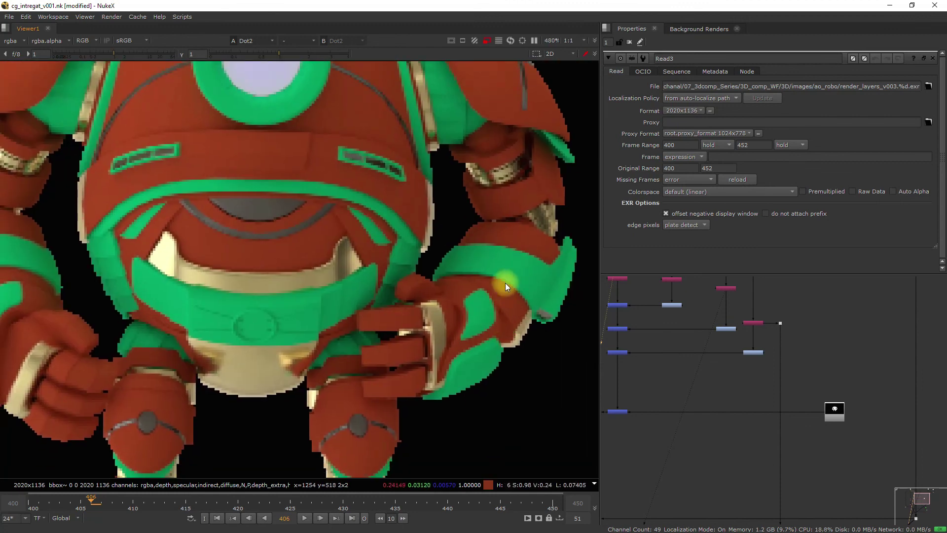
pyautogui.scroll(4, 488, 276)
pyautogui.scroll(-1, 498, 273)
pyautogui.scroll(1, 497, 273)
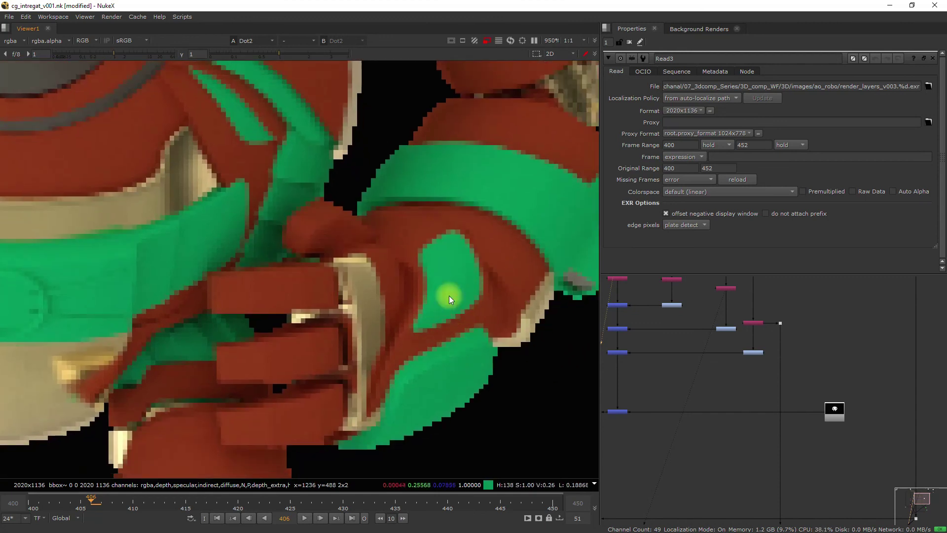
# View the merged result at Merge1, and compare it with the ambient occlusion pass at Read3.
pyautogui.press('1')
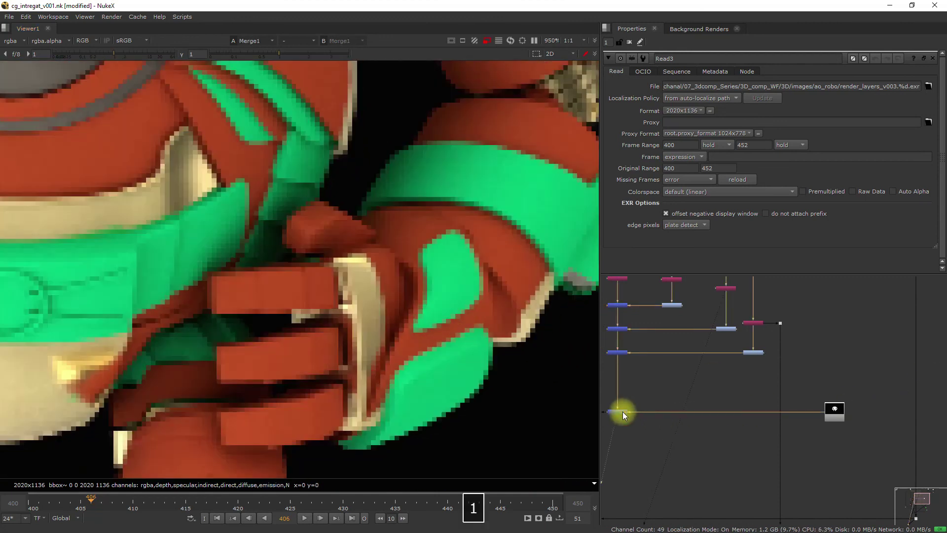
pyautogui.click(830, 412)
pyautogui.scroll(-2, 433, 296)
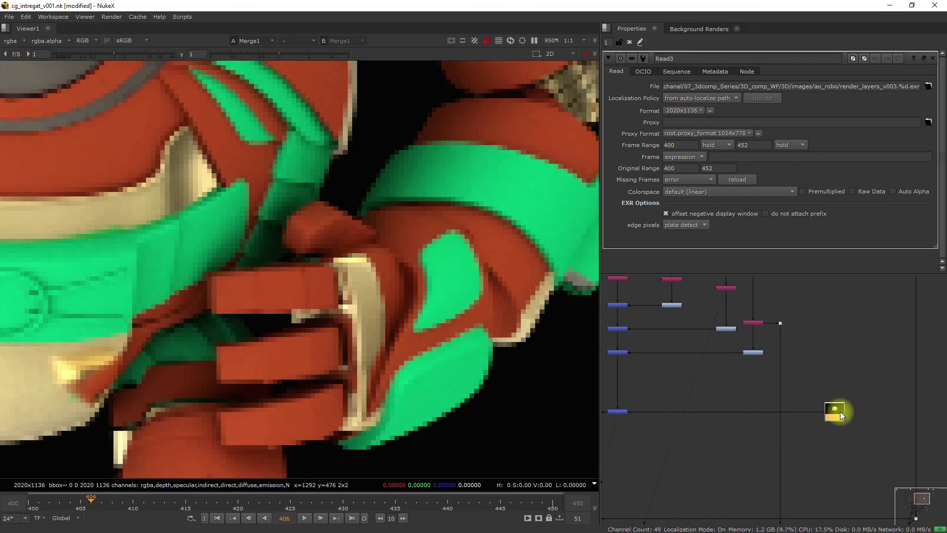
pyautogui.press('1')
pyautogui.scroll(-4, 284, 211)
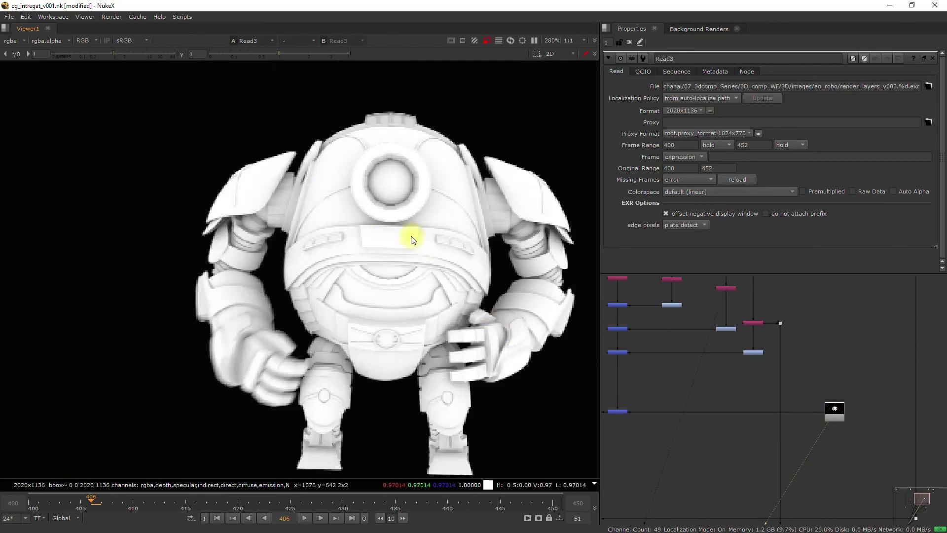
# Review the Shuffle branches and the Read3 input in the node tree, and view the full-frame robot render at Read2.
pyautogui.scroll(-3, 691, 381)
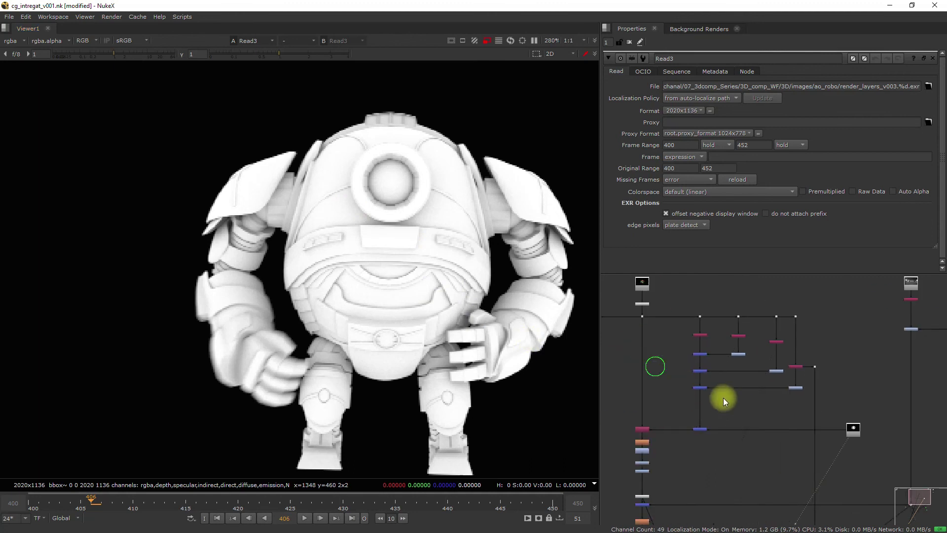
pyautogui.moveTo(686, 331); pyautogui.dragTo(797, 354)
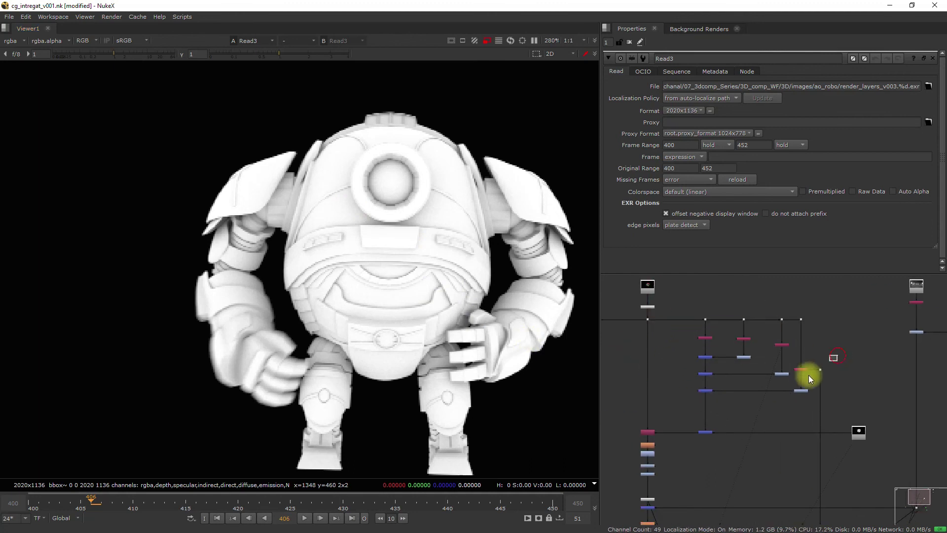
pyautogui.click(858, 430)
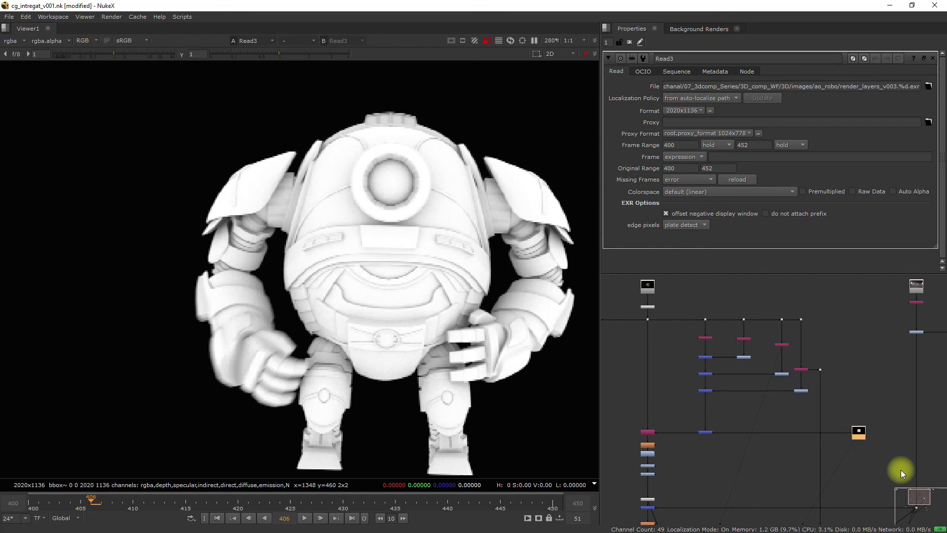
pyautogui.click(655, 288)
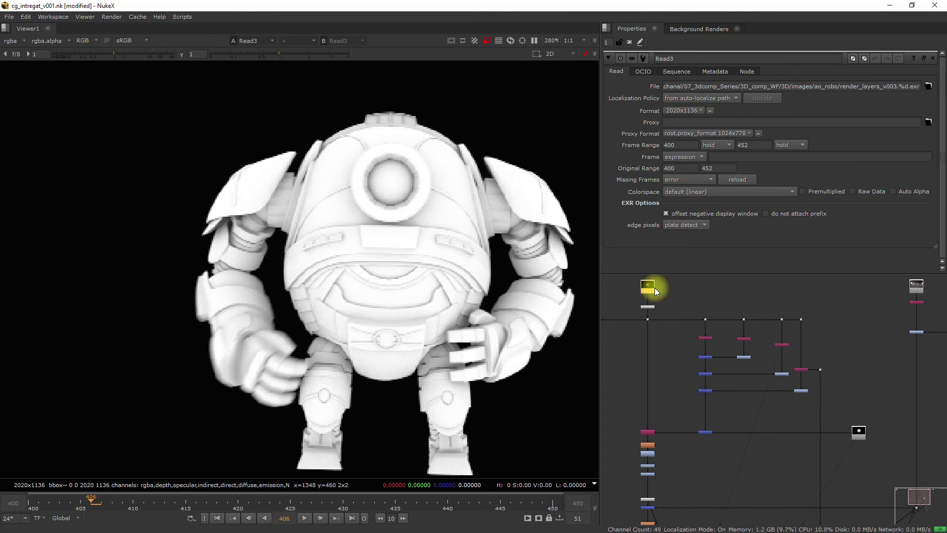
pyautogui.press('1')
pyautogui.scroll(3, 687, 445)
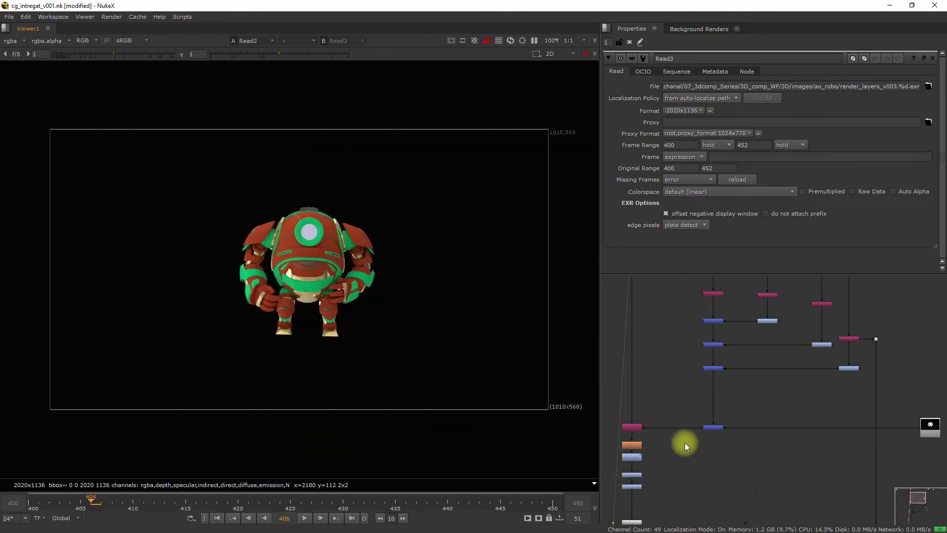